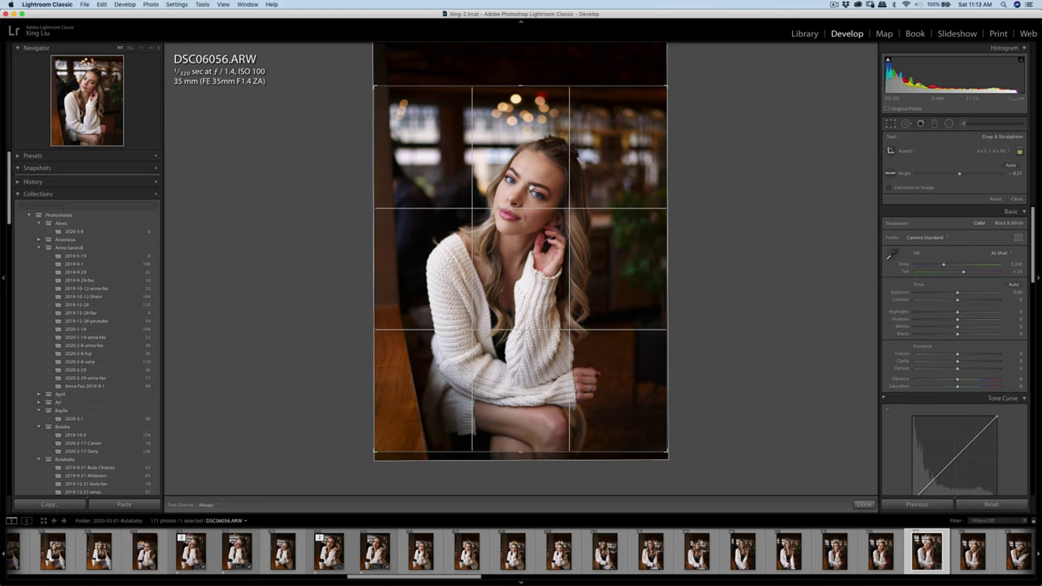
Apply the crop and set Exposure to −0.15, Contrast to +26 and Highlights to −8
key(Return)
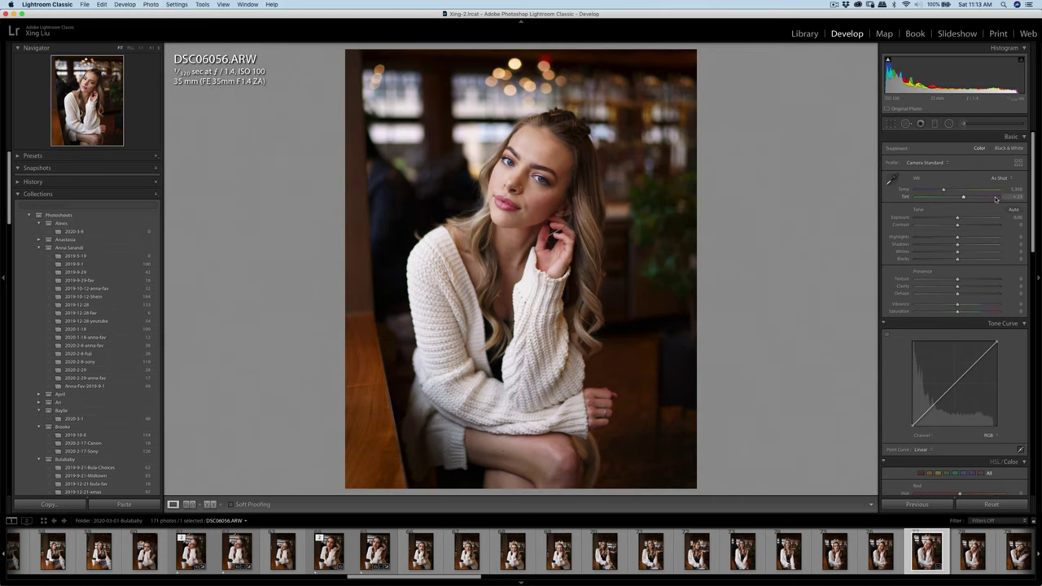
mouse_move(957, 224)
mouse_down()
mouse_move(966, 226)
mouse_move(955, 218)
mouse_move(954, 240)
mouse_up()
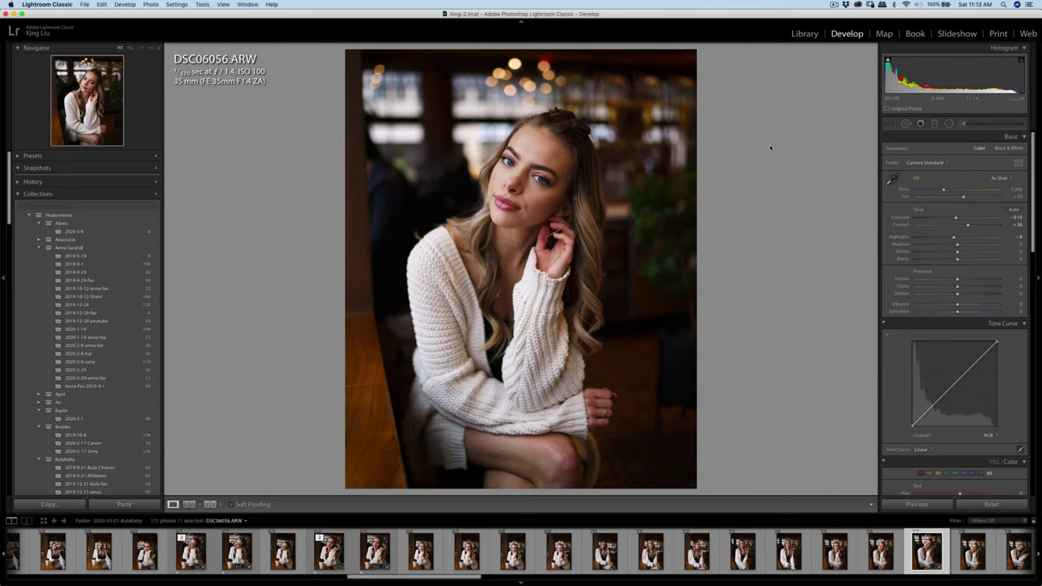
Remove the small blemishes on the woman's shaded cheek with the Spot Removal tool in Heal mode
click(527, 210)
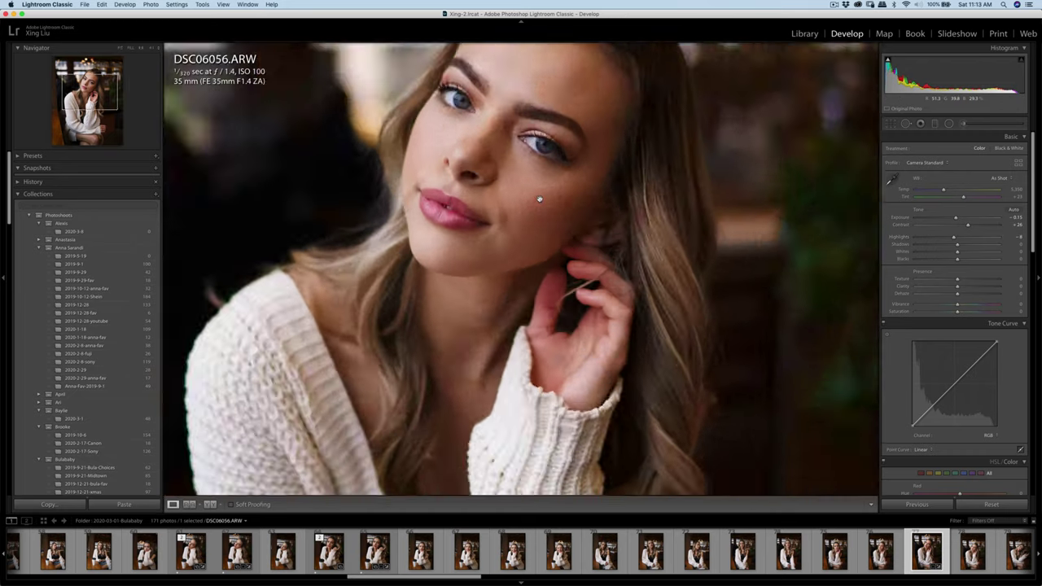
key(q)
click(524, 201)
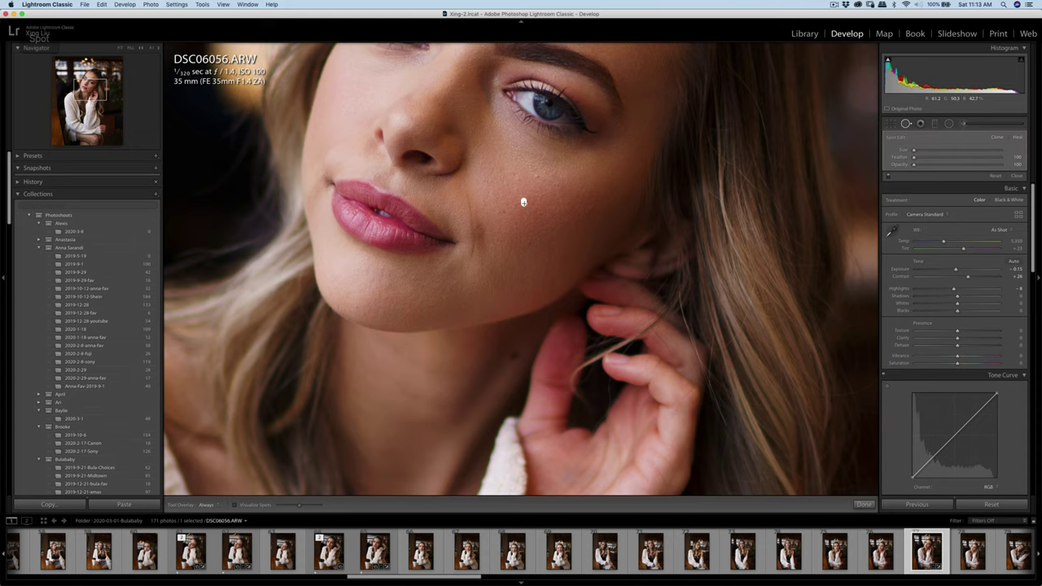
key(q)
key(q)
key(q)
drag(510, 151, 569, 236)
Brush the Soften Skin (Lite) effect over the skin beneath the eye farther from her raised hand, keeping the edit pins hidden
key(k)
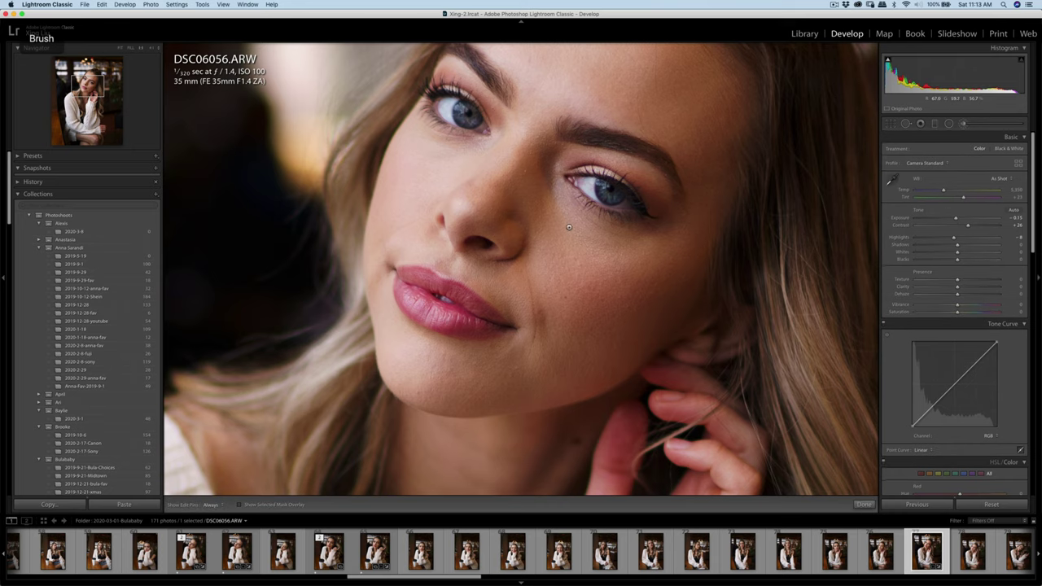
key(h)
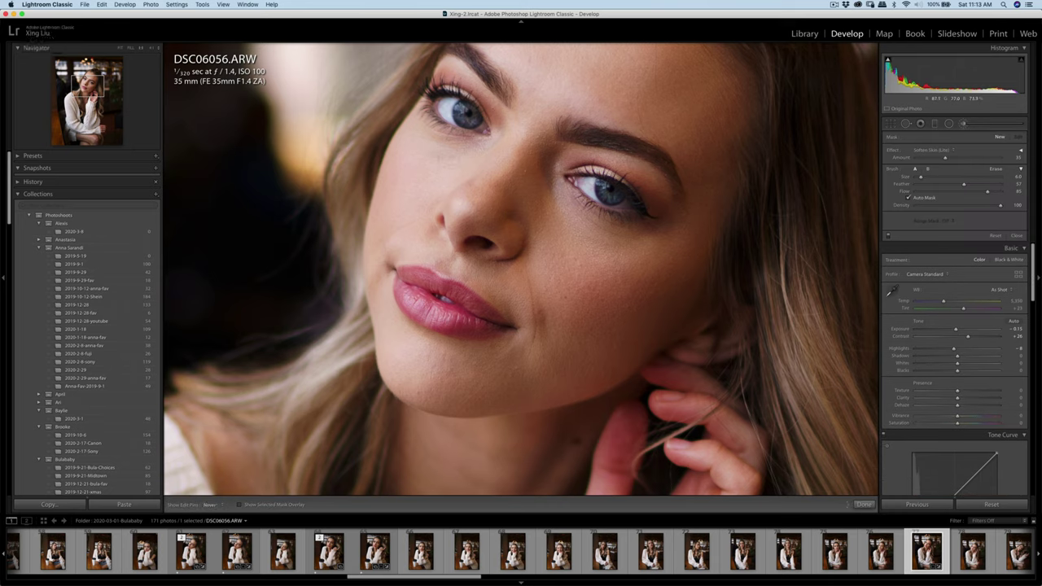
click(433, 152)
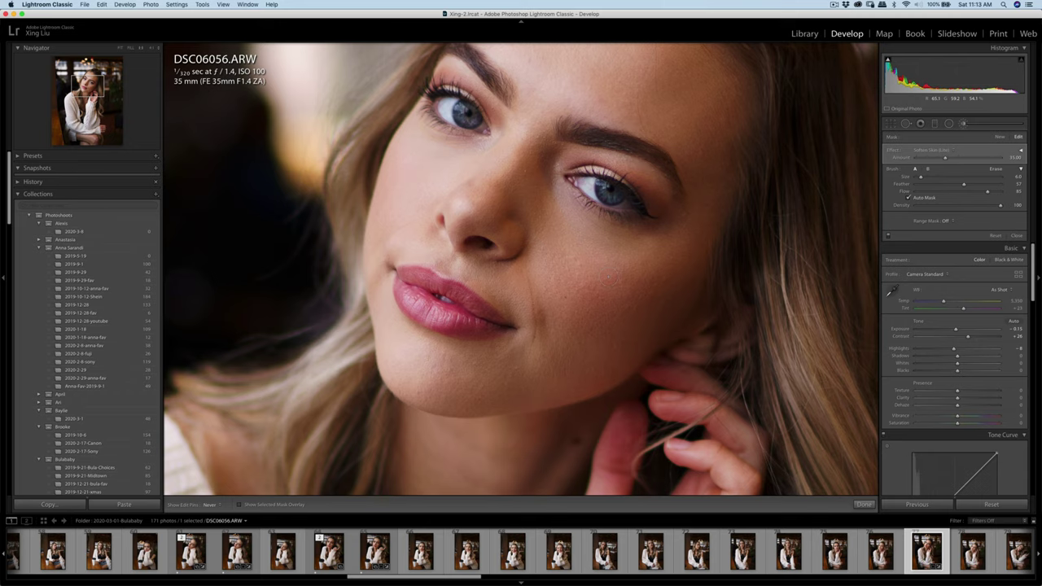
Brush a new Soften Skin (Lite) adjustment around the eye nearer her raised hand, using brush size 3.0
key(q)
key(k)
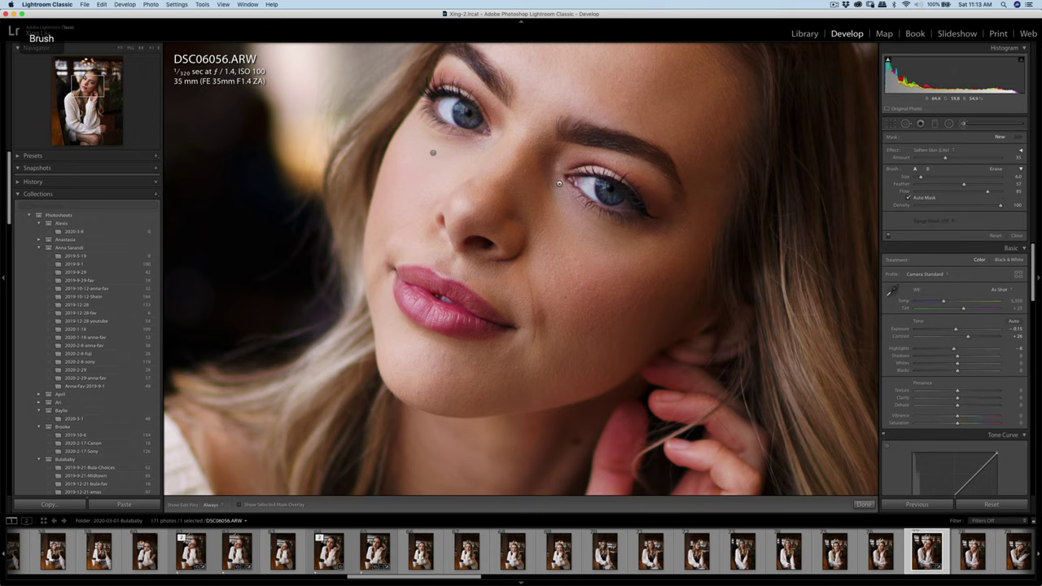
key(h)
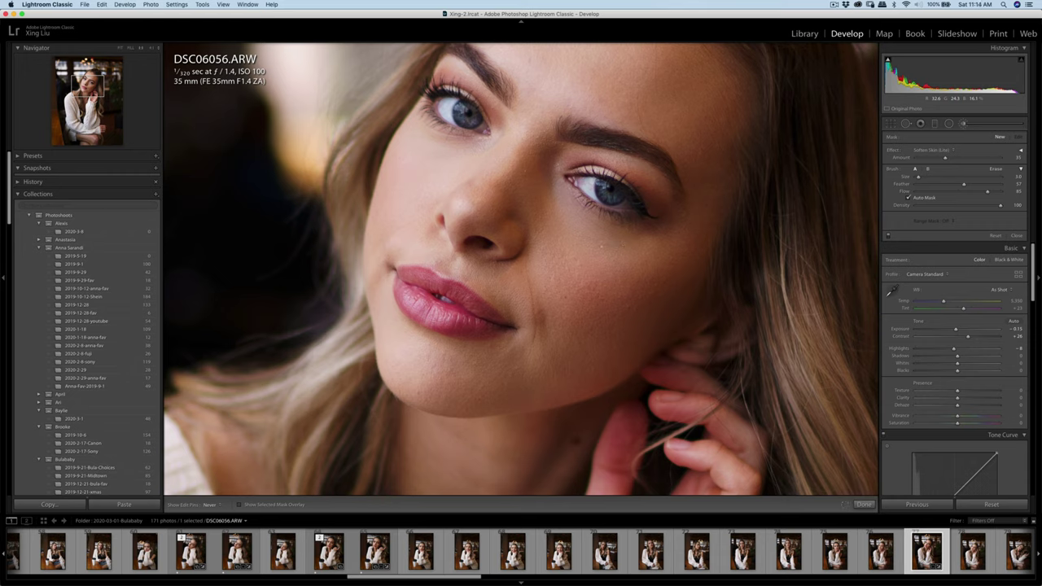
key(h)
key(h)
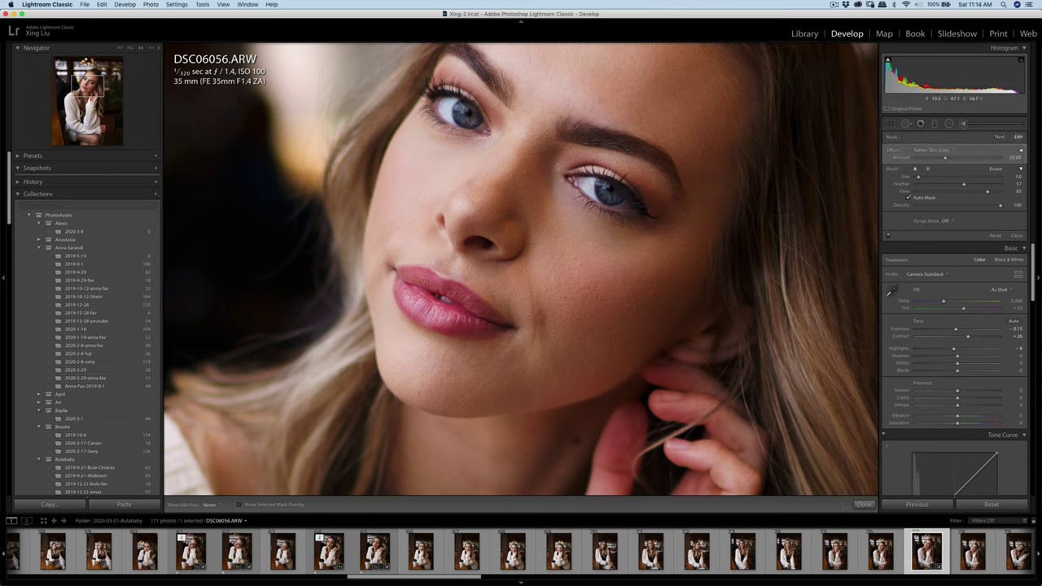
Heal the remaining cheek spots and soften the crease beside the mouth with the Soften Skin (Lite) brush
key(q)
key(q)
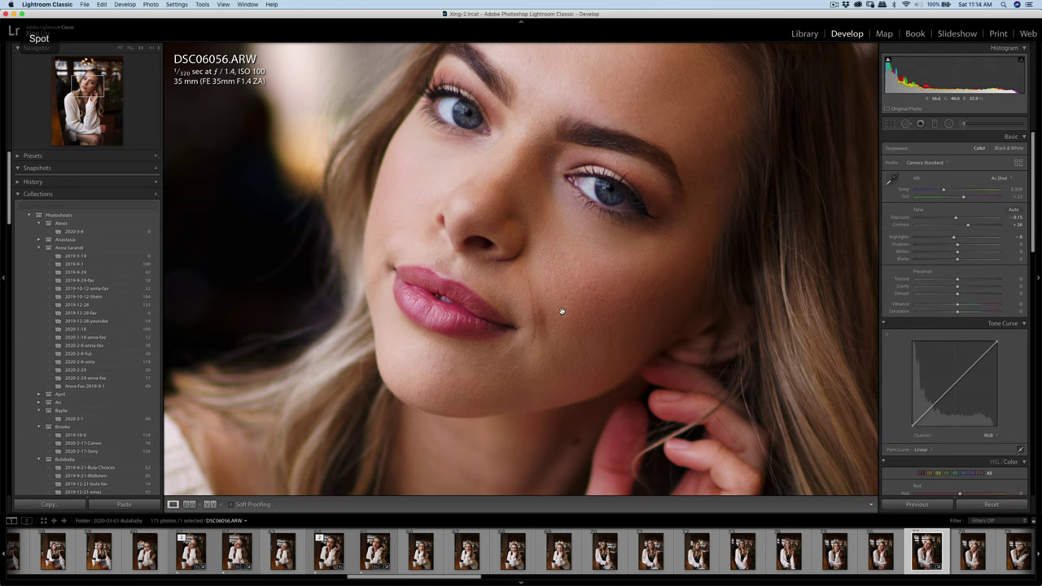
key(k)
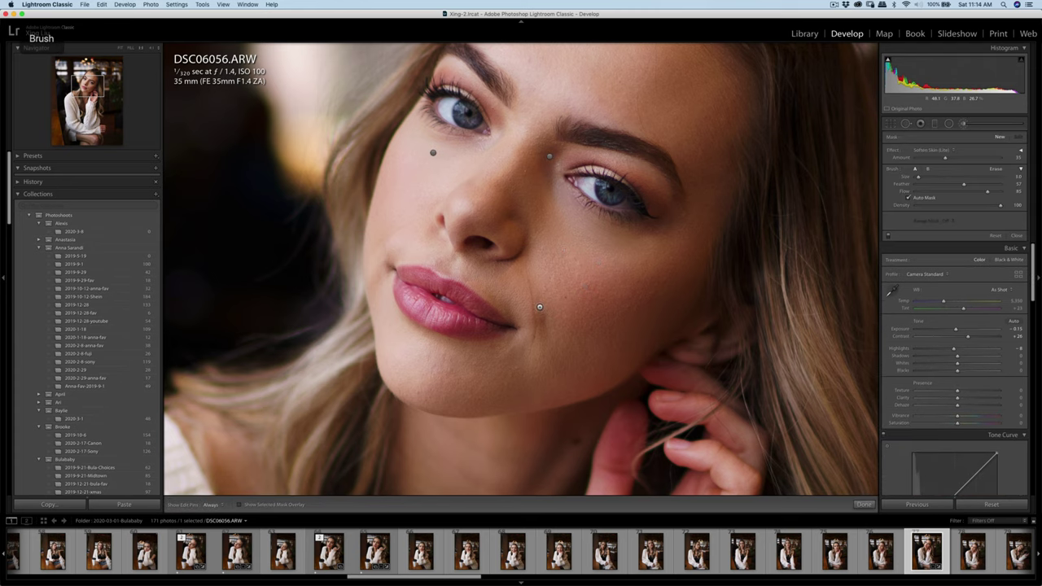
key(h)
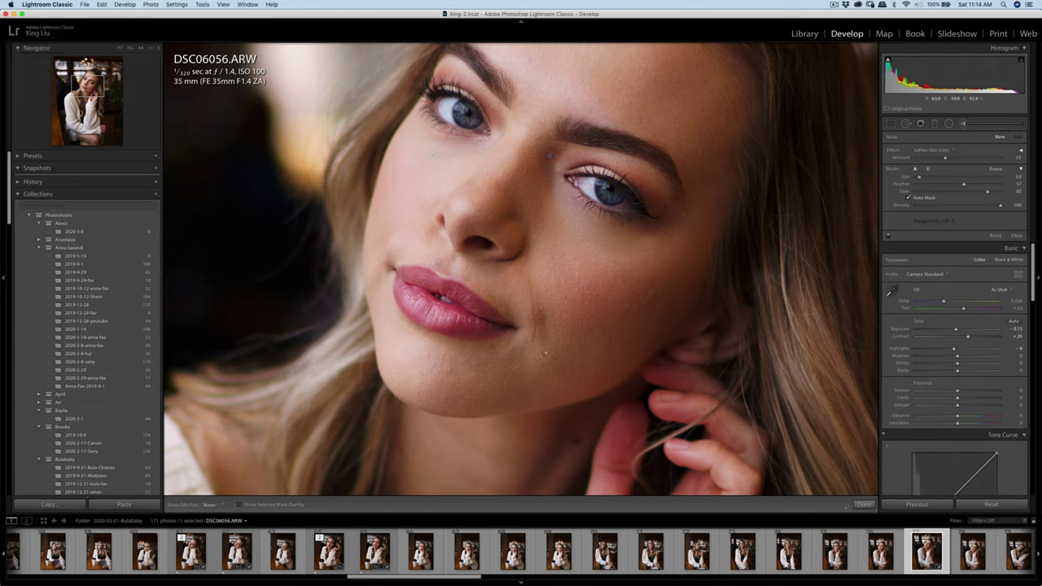
key(q)
key(q)
key(z)
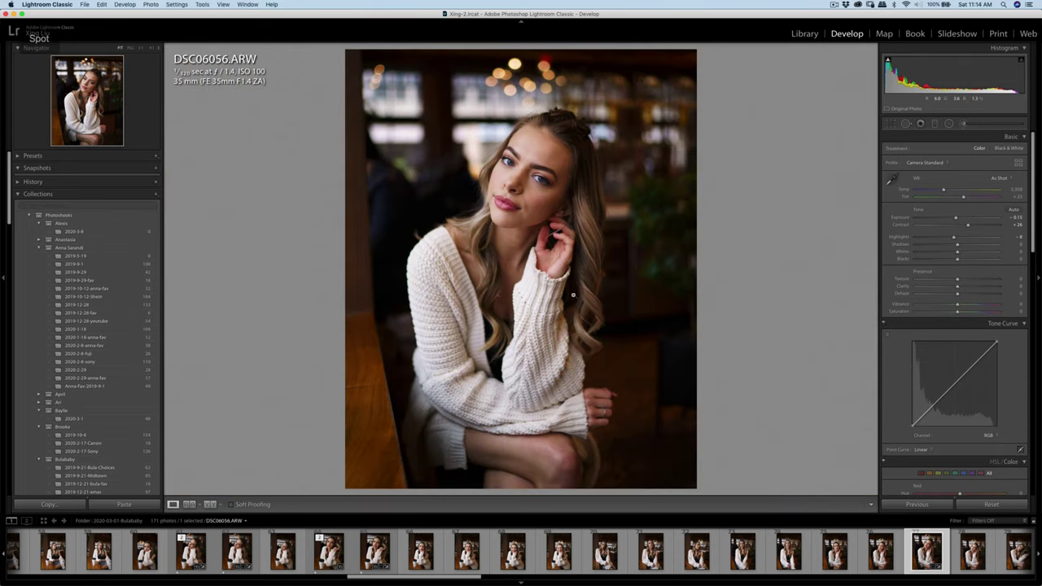
Heal the small blemishes on the forehead with the Spot Removal tool
click(536, 150)
click(553, 168)
click(534, 153)
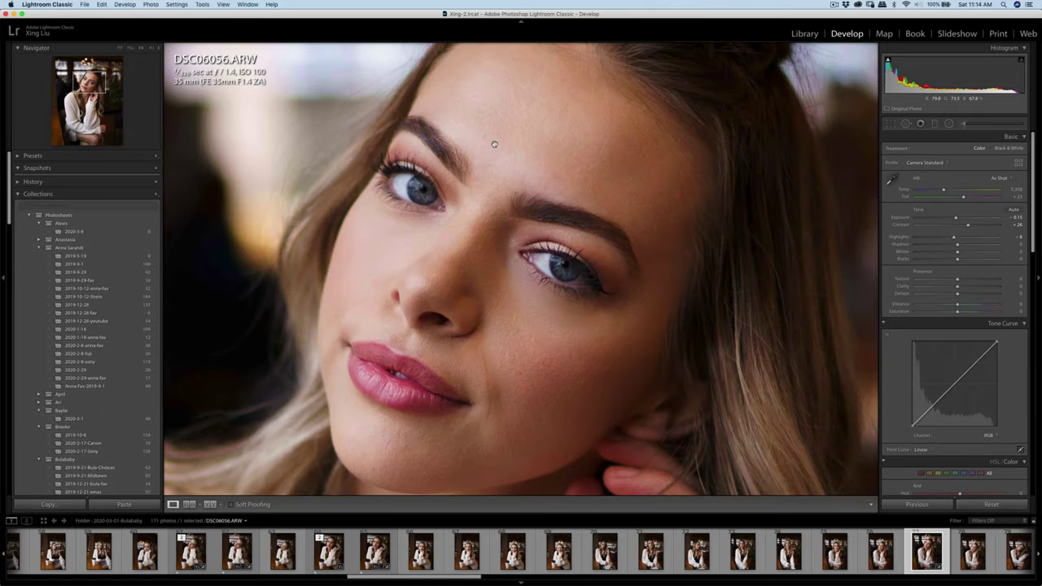
key(q)
key(q)
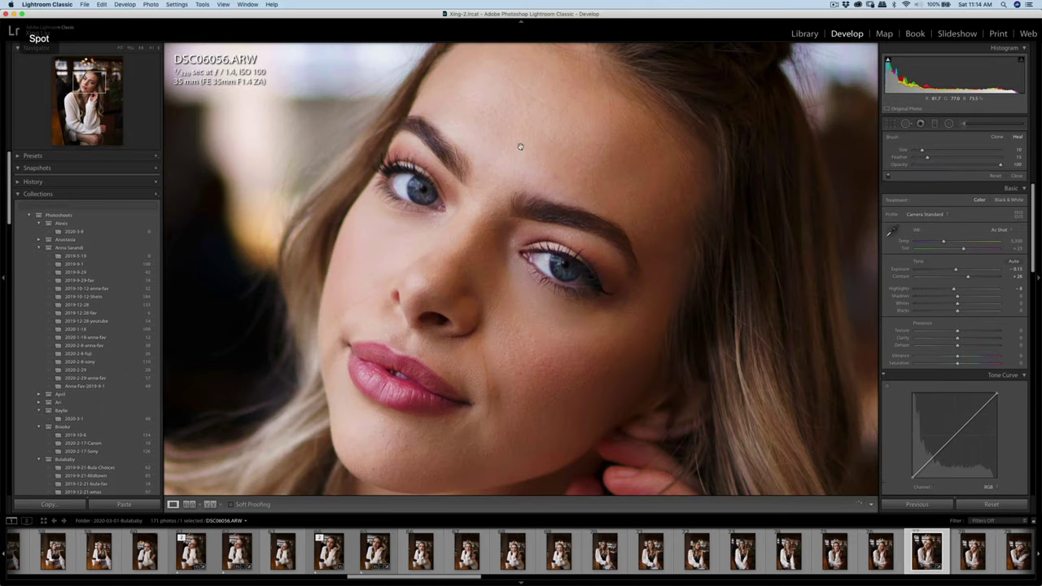
key(q)
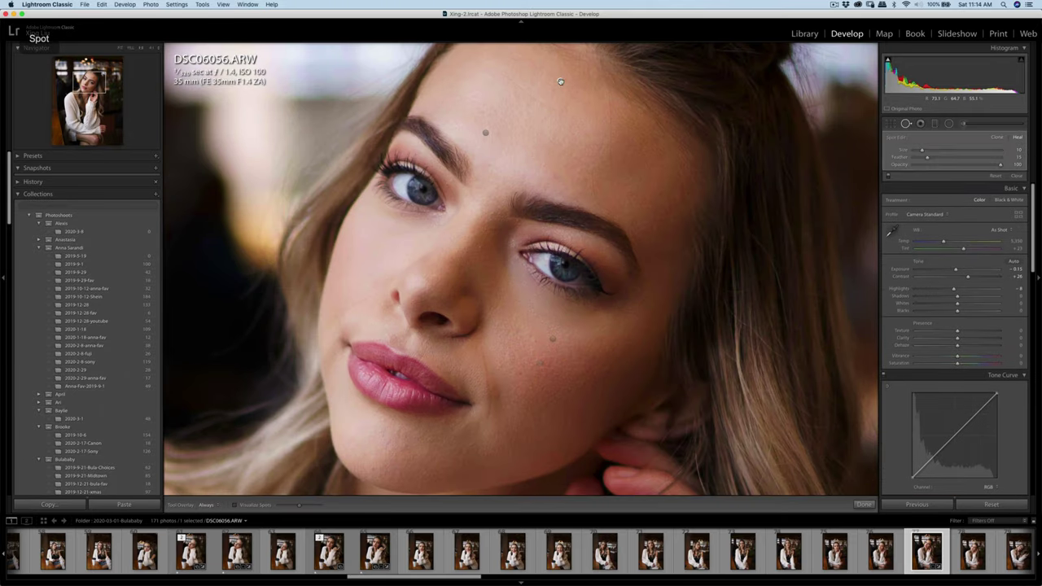
key(q)
key(z)
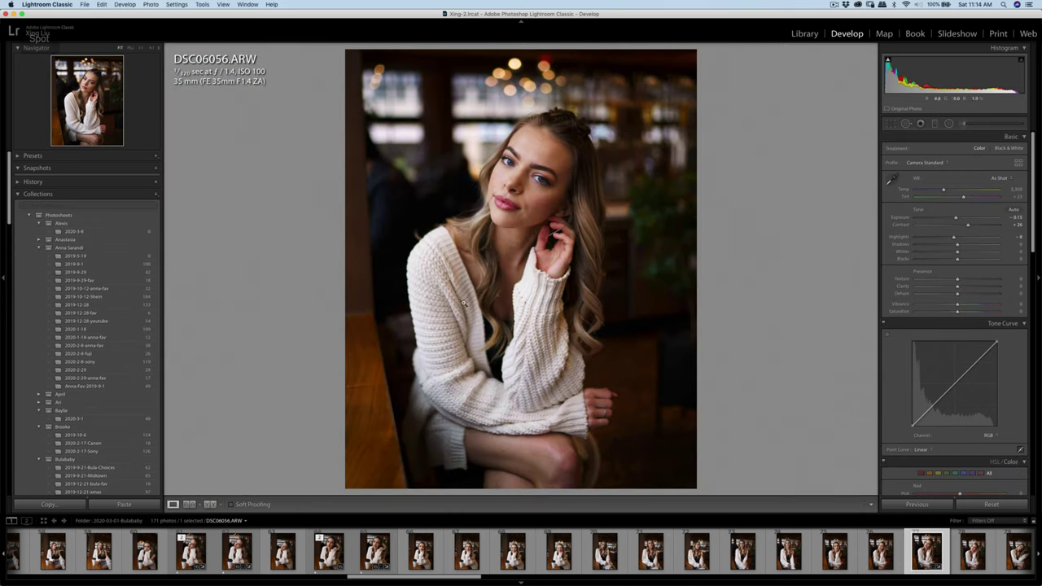
Straighten the photo with a crop angle of 0.06 and apply it
key(r)
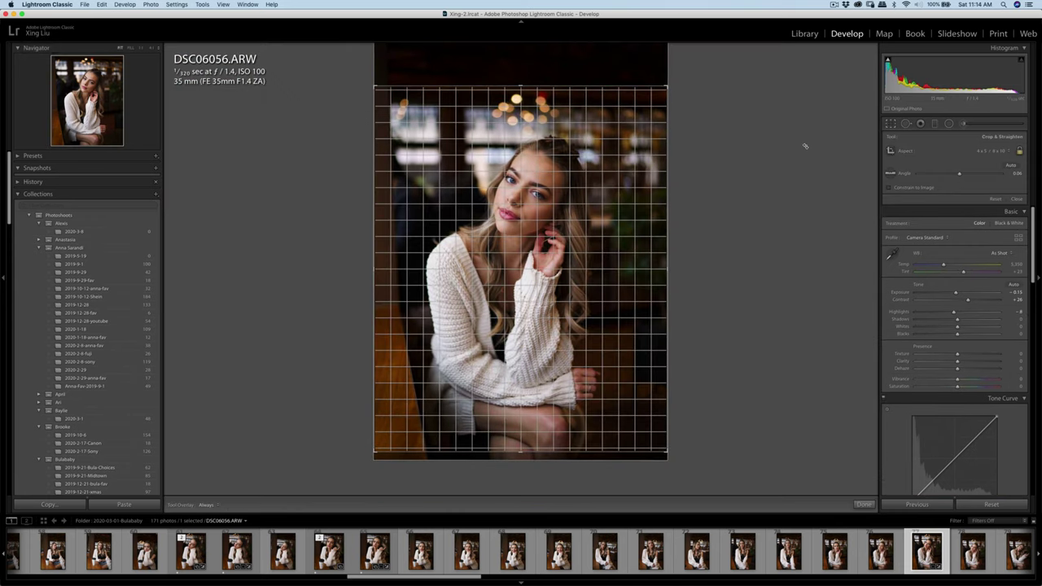
key(r)
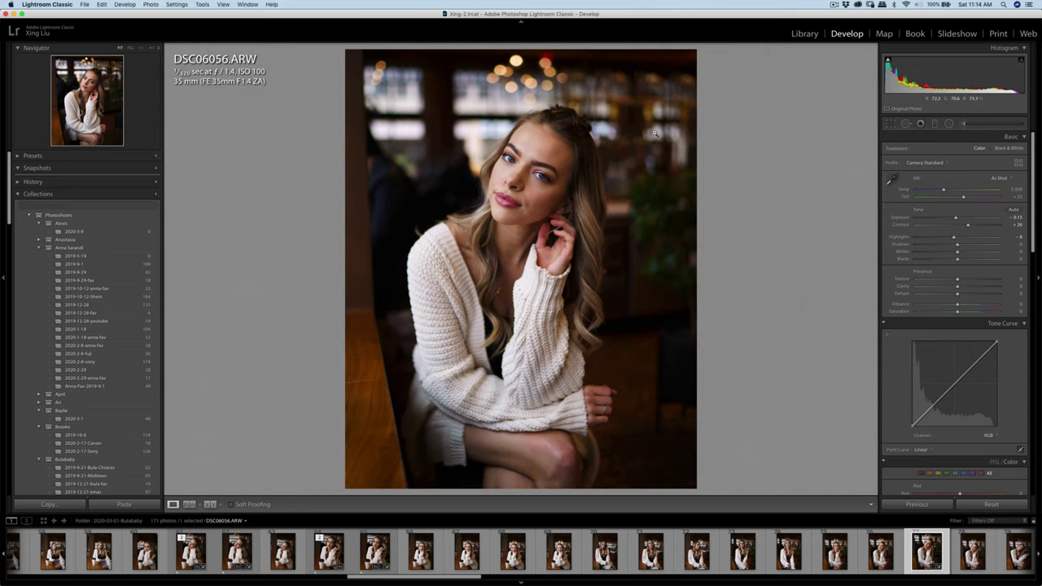
Reduce the yellow color range, then set Exposure to −0.20 and Highlights to −15
drag(956, 237, 953, 239)
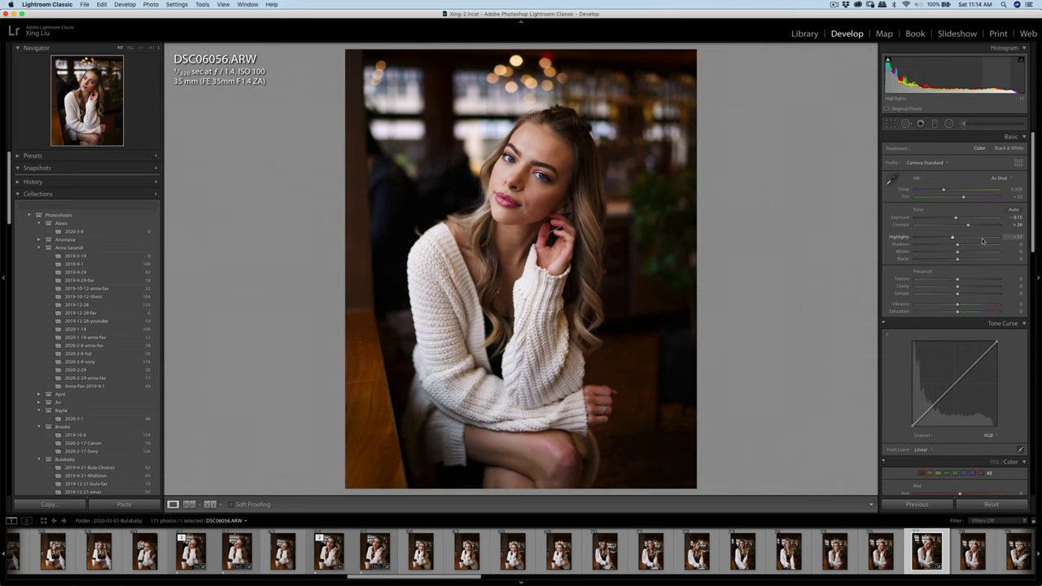
scroll(976, 232, down, 10)
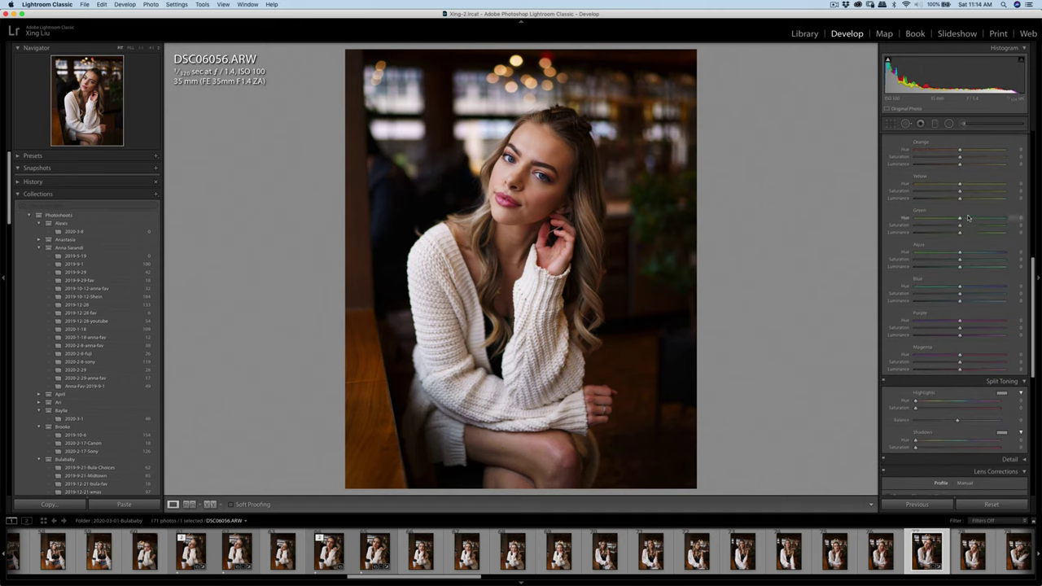
mouse_move(960, 192)
mouse_down()
mouse_move(924, 192)
mouse_move(952, 197)
mouse_up()
scroll(938, 241, up, 10)
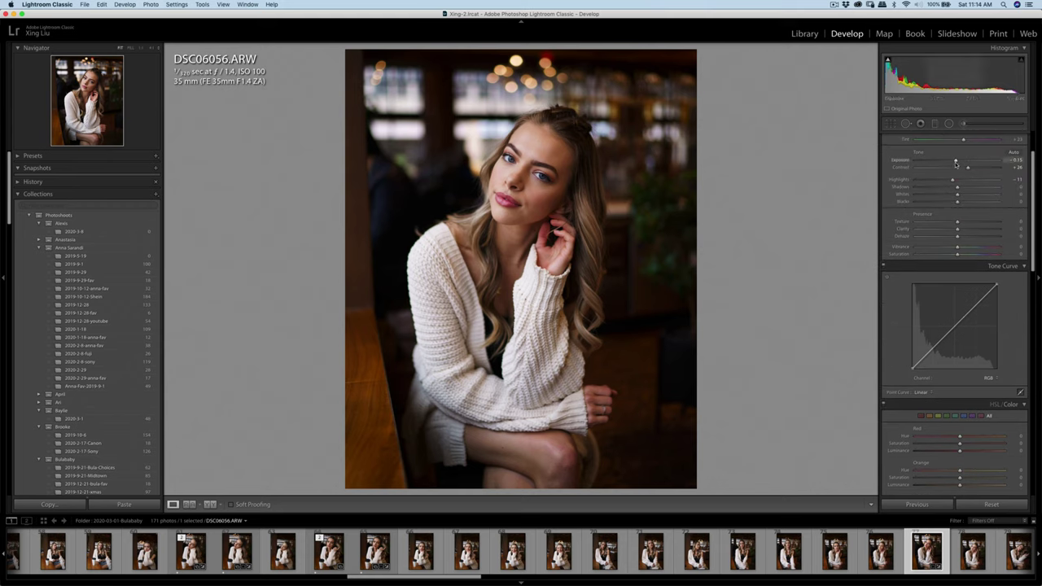
drag(956, 162, 951, 182)
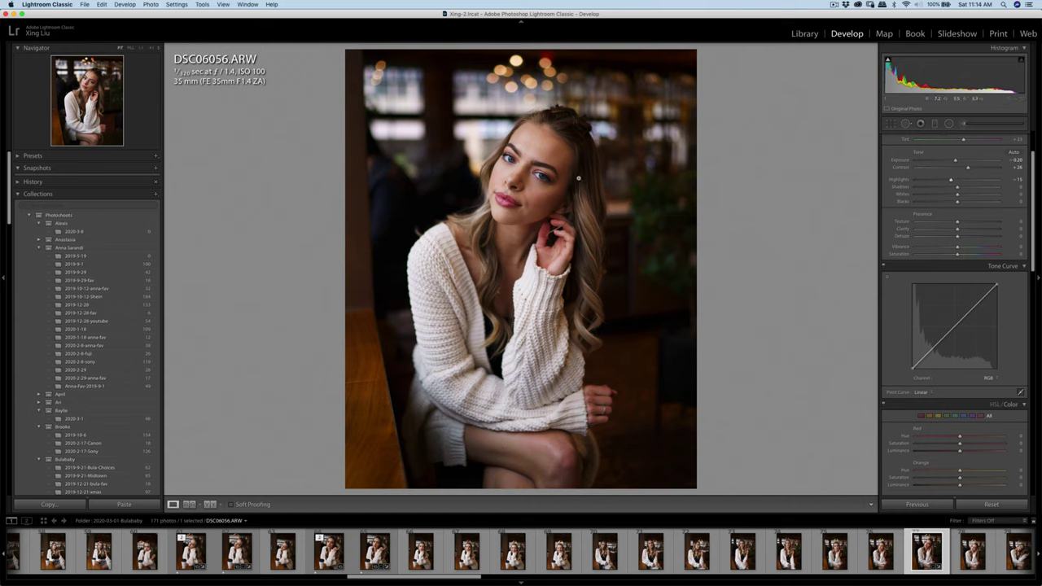
Edit a copy of the photo in Imagenomic Portraiture 3 and apply its skin smoothing
right_click(559, 172)
mouse_move(599, 241)
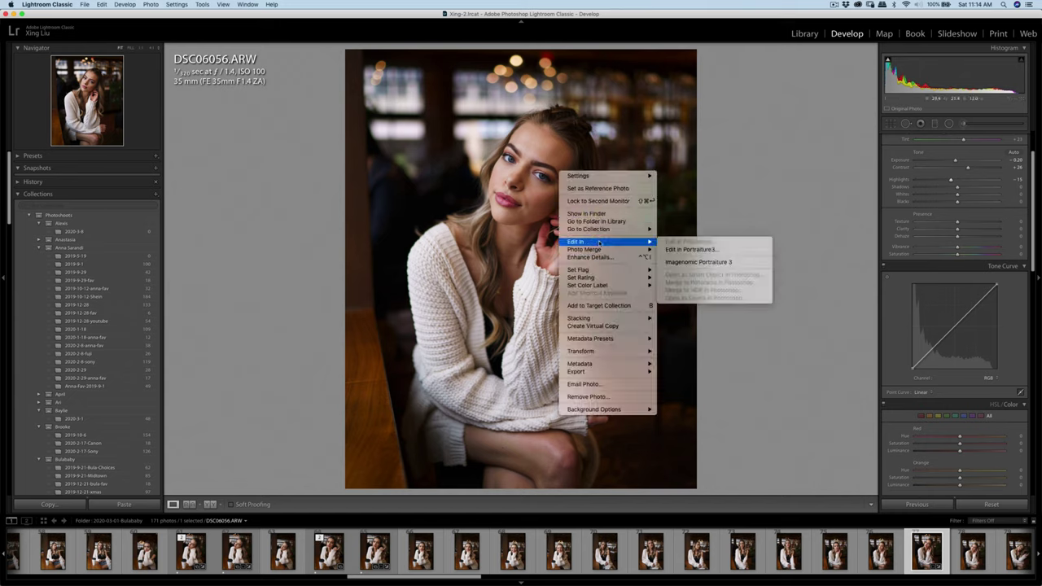
click(698, 262)
click(706, 271)
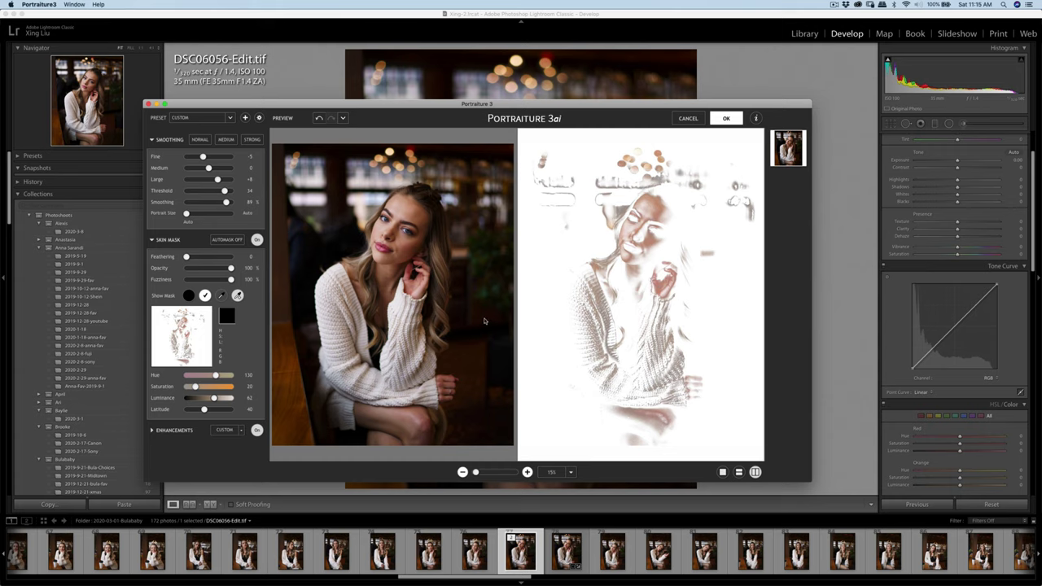
key(Return)
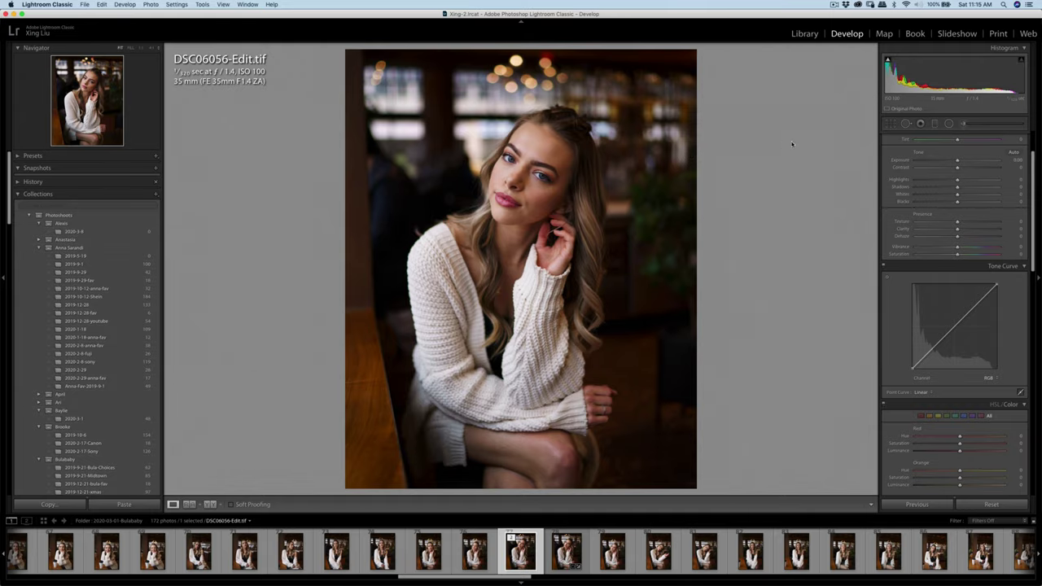
Crop DSC06056-Edit.tif slightly tighter at the original aspect ratio, reposition the image within the frame and apply the crop
click(891, 124)
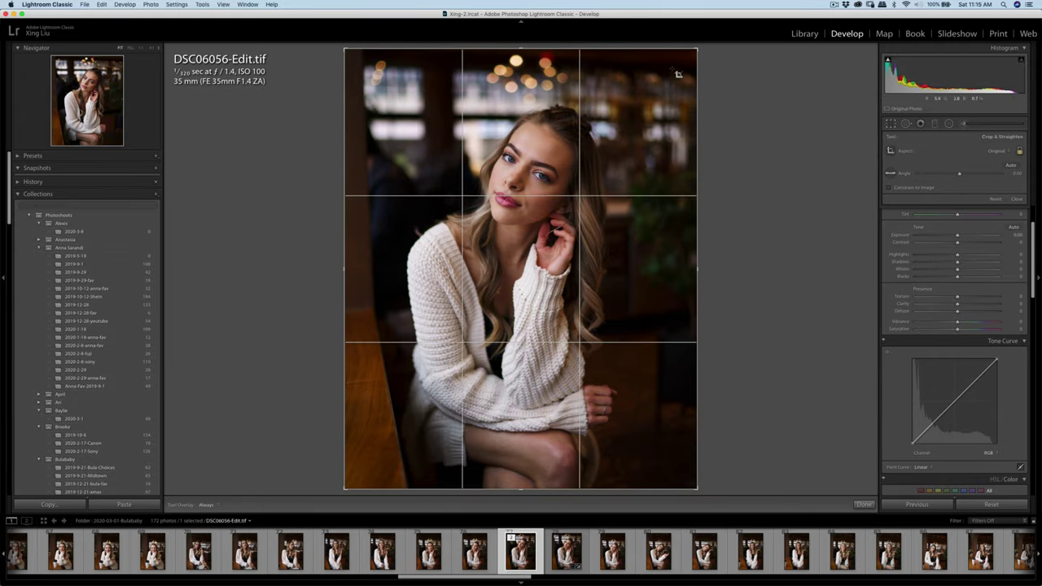
drag(695, 50, 693, 53)
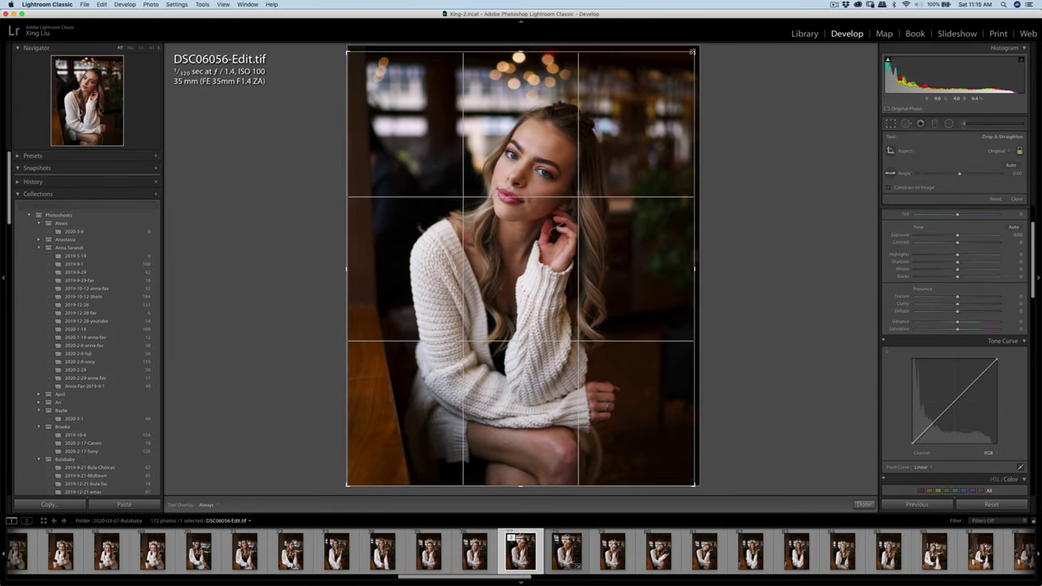
drag(632, 91, 632, 93)
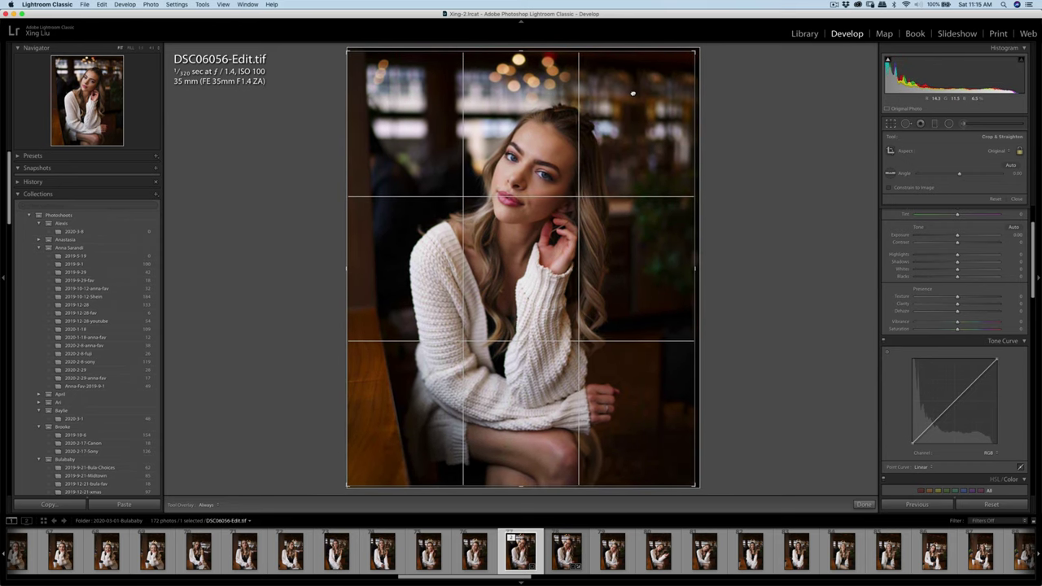
key(Return)
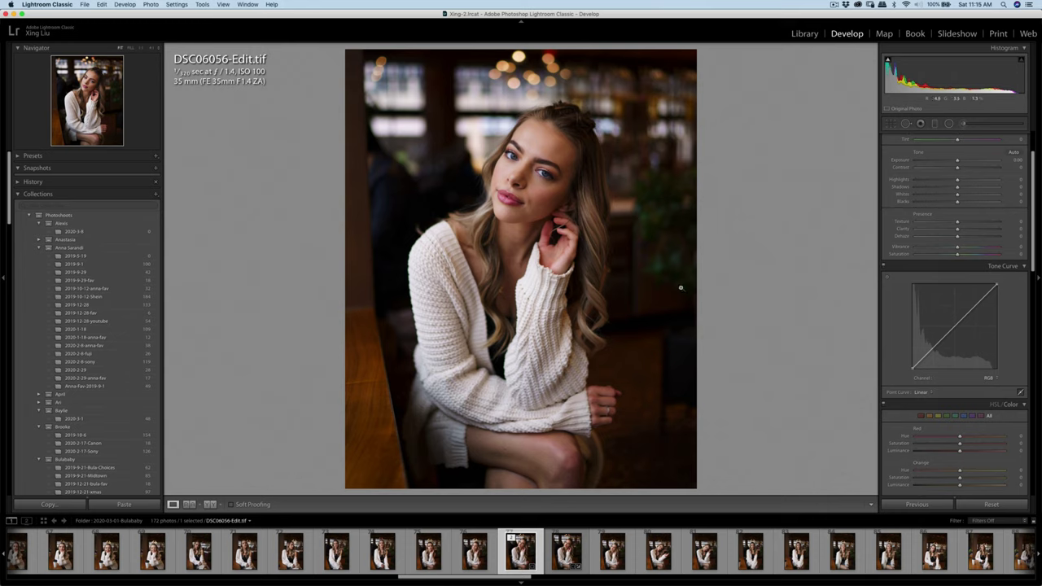
Export DSC06056-Edit.tif as a JPG to the preset folder on the hard drive
key(super+shift+e)
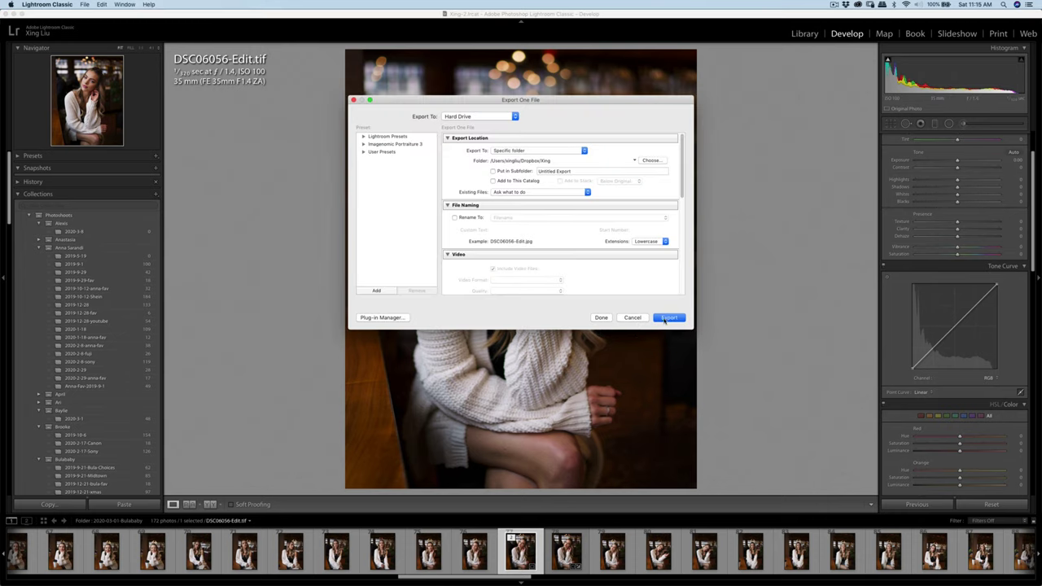
key(Return)
Copy the develop settings of DSC06056.ARW and go to the next photo, DSC06057.ARW
key(Right)
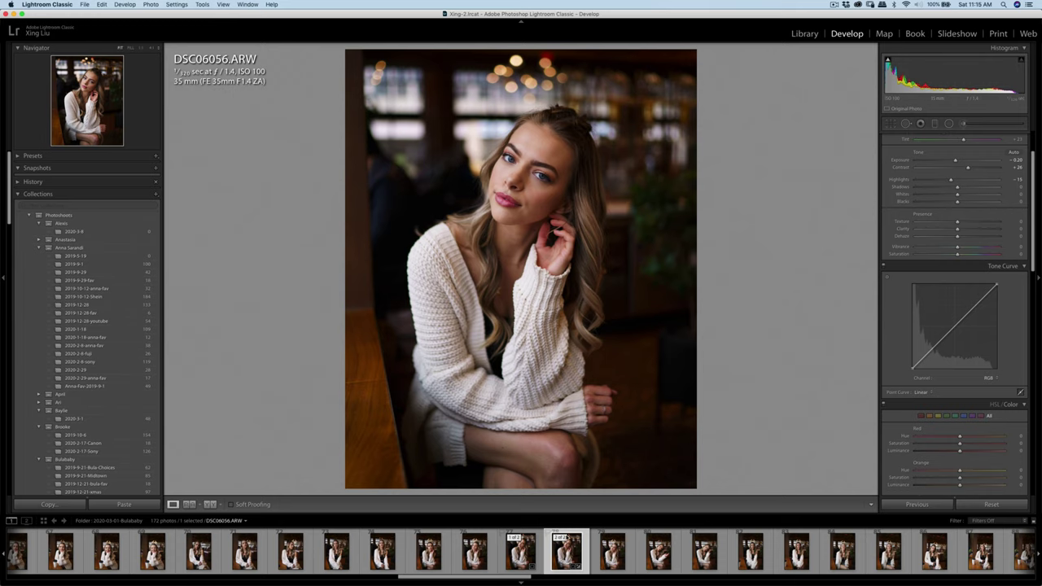
key(super+shift+c)
click(655, 294)
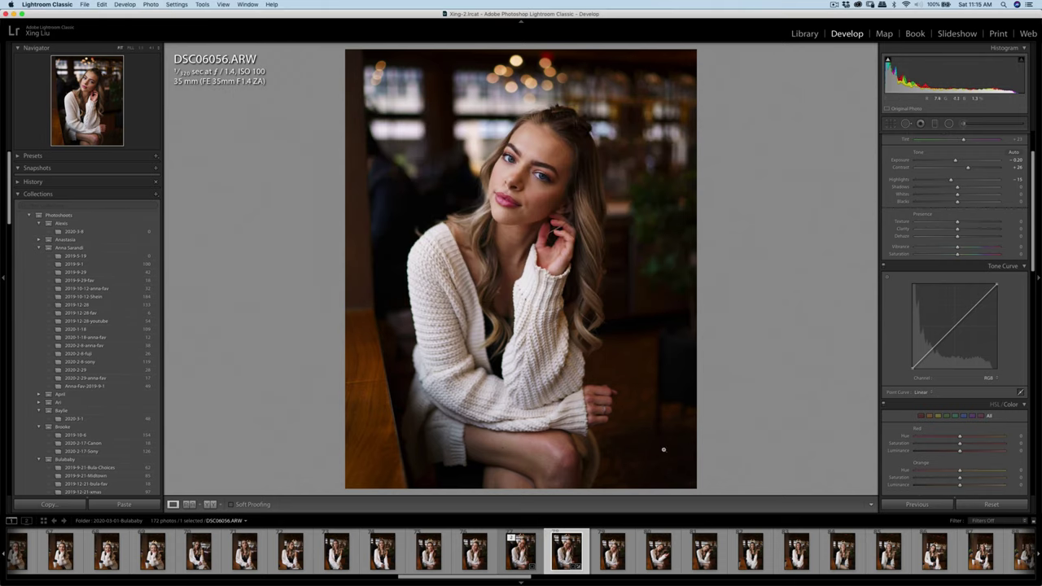
key(Right)
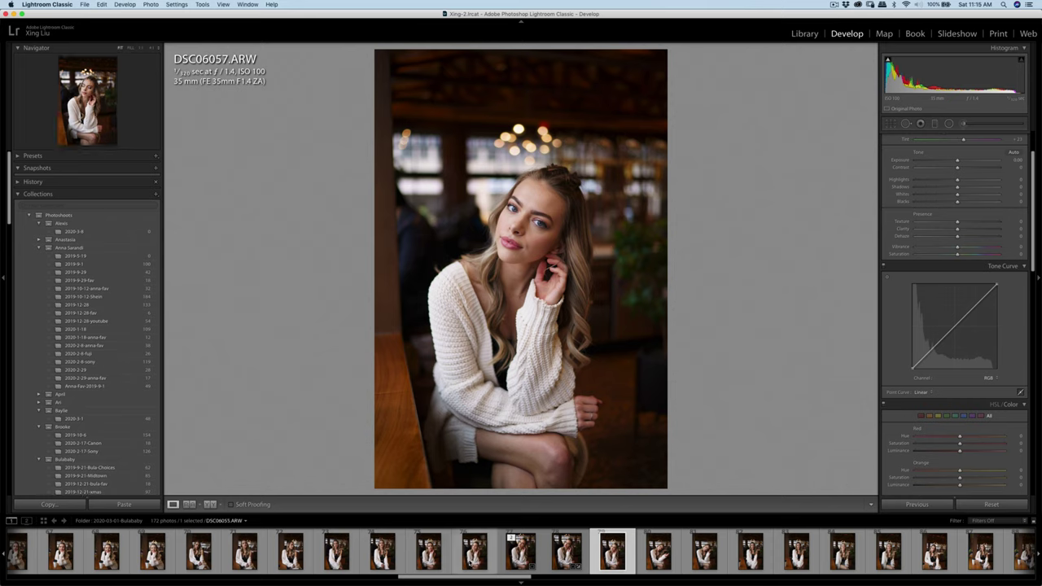
Paste the copied develop settings onto DSC06055.ARW and fine-tune Contrast to +32 and Highlights to -12
click(468, 561)
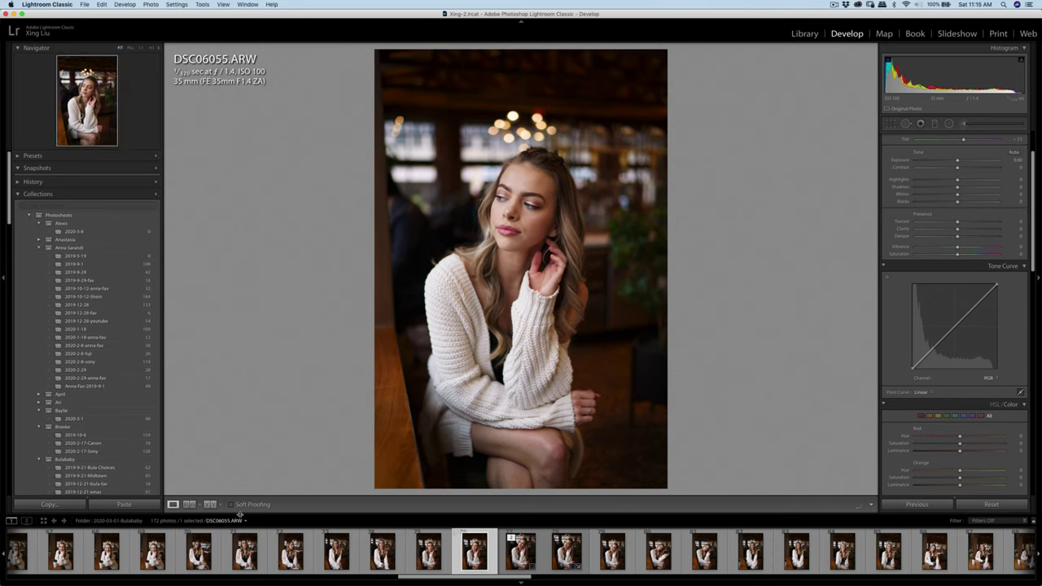
click(140, 505)
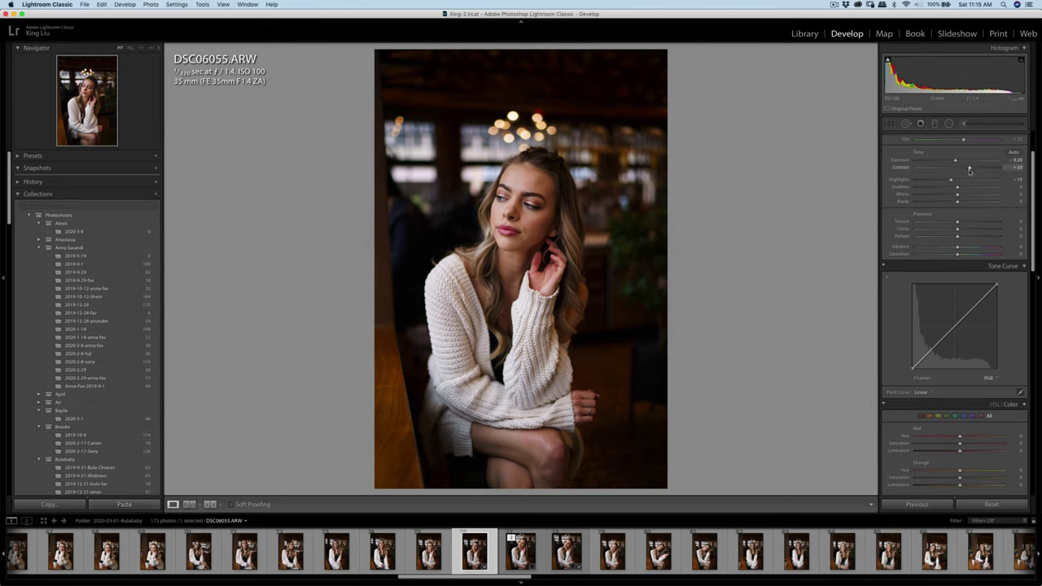
drag(954, 177, 956, 179)
Heal the blemishes on the cheek beside the nose and smooth the facial skin with the Soften Skin (Lite) brush
click(532, 221)
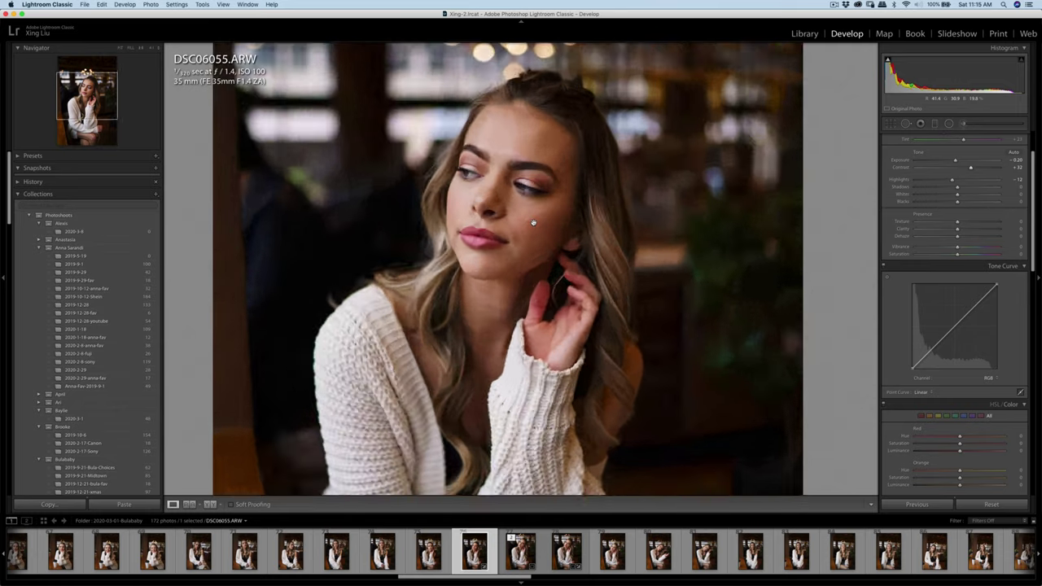
key(q)
click(523, 217)
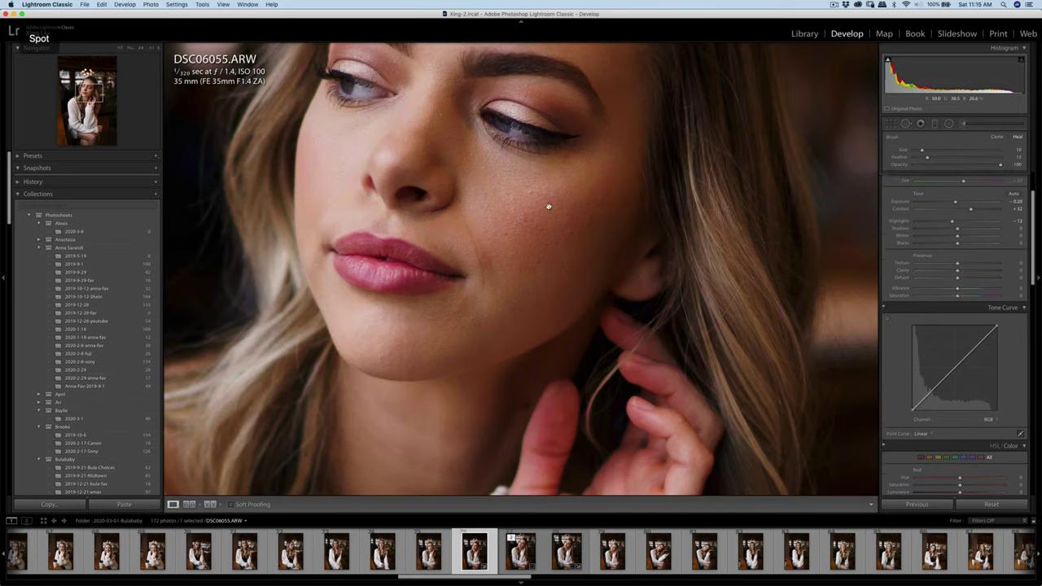
key(k)
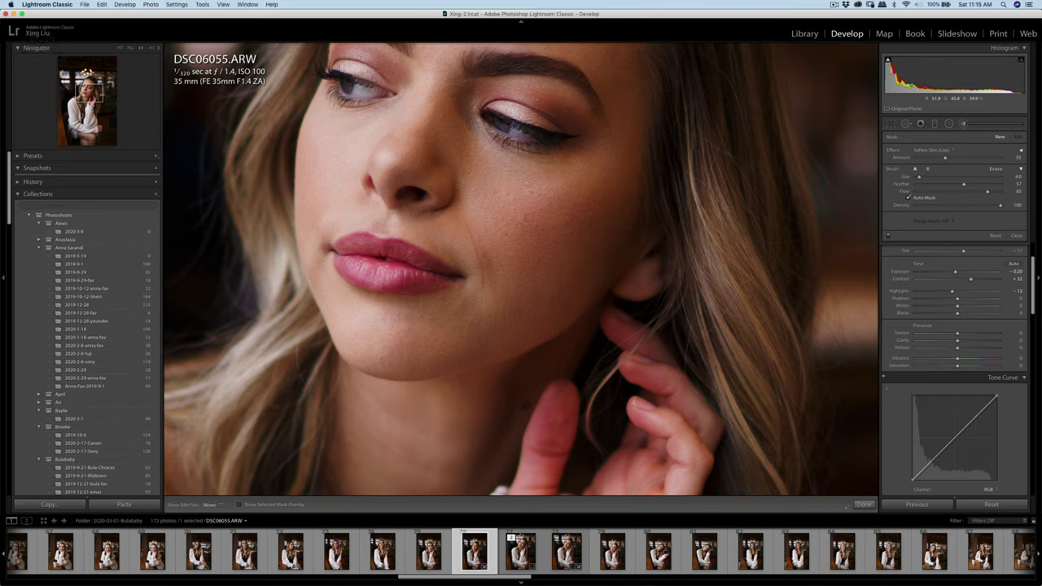
key(h)
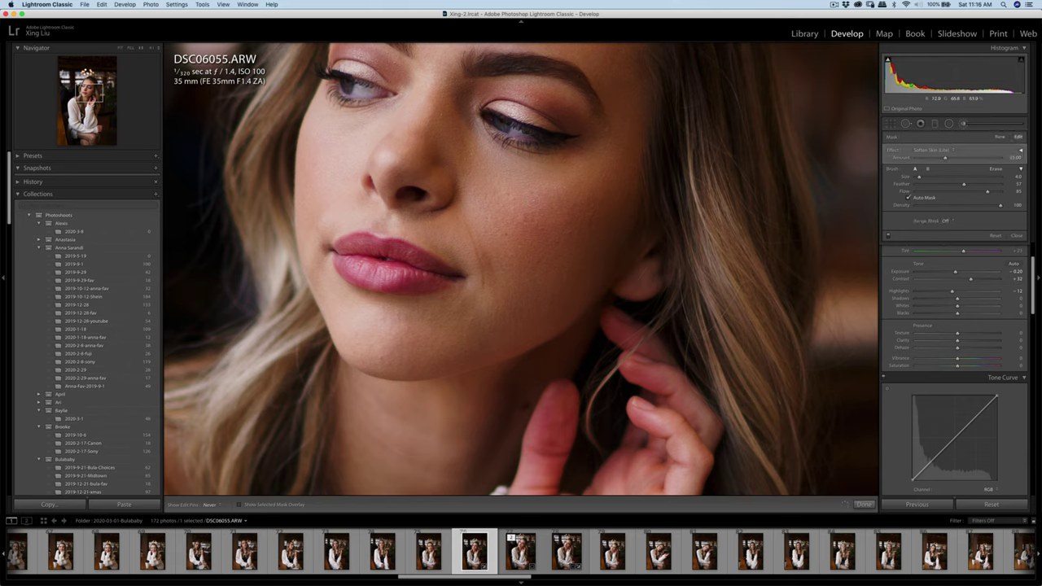
Heal the skin below the inner corner of the eye on the far side of the face
key(q)
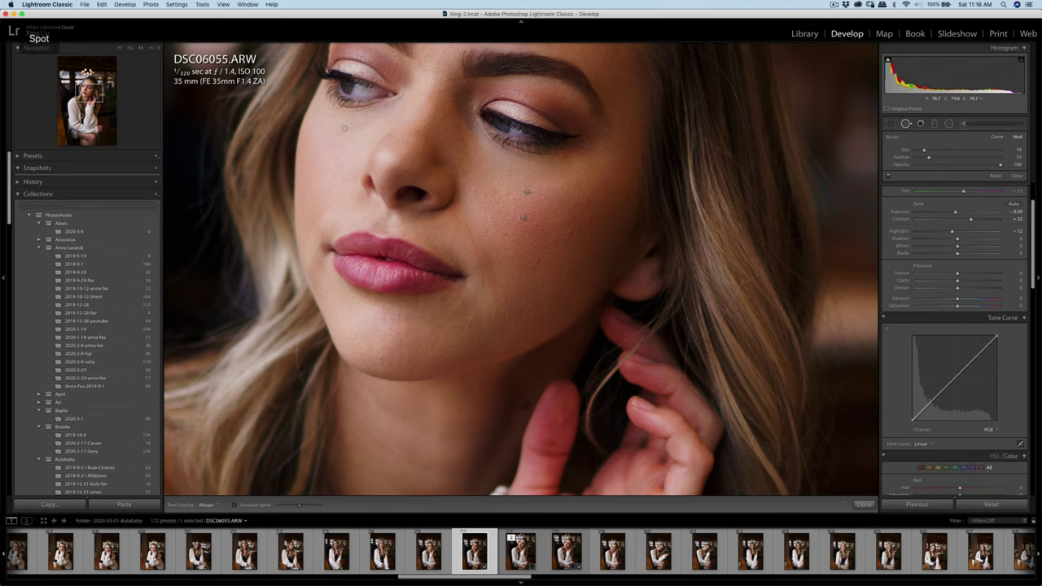
drag(332, 139, 391, 109)
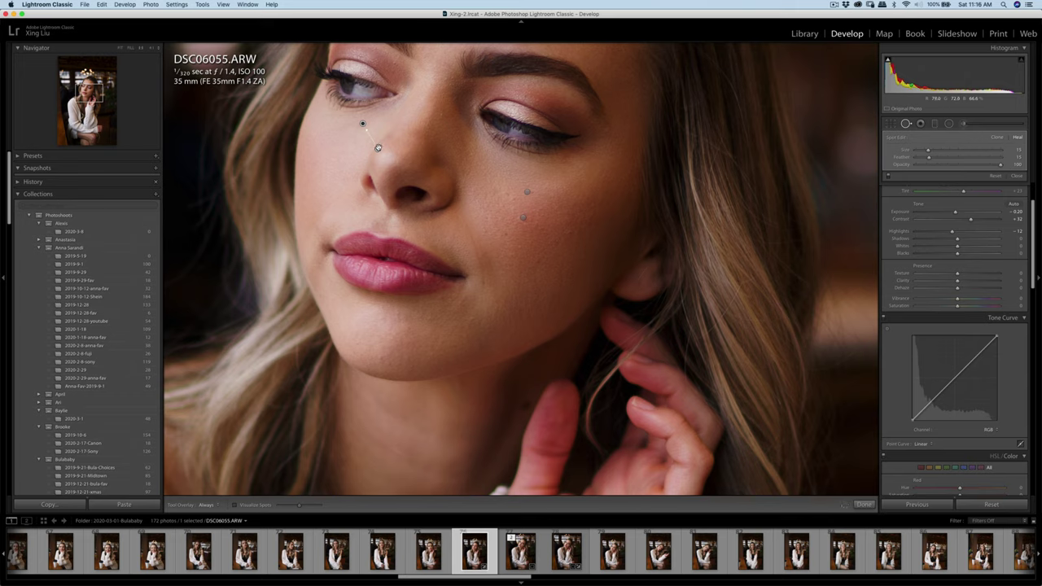
drag(356, 144, 355, 144)
Touch up the skin under the eyes with a smaller Soften Skin (Lite) adjustment brush
key(k)
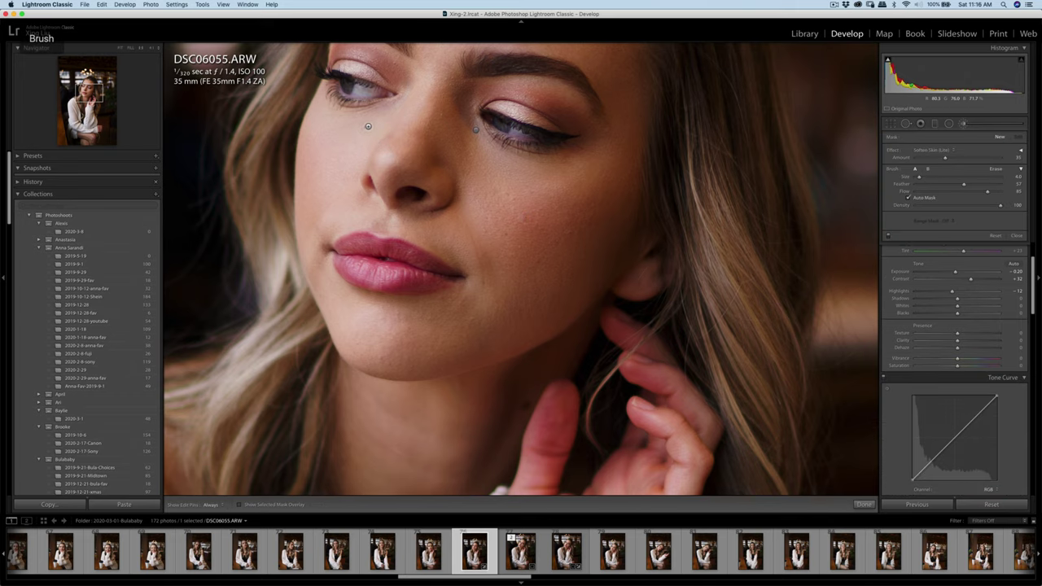
click(475, 130)
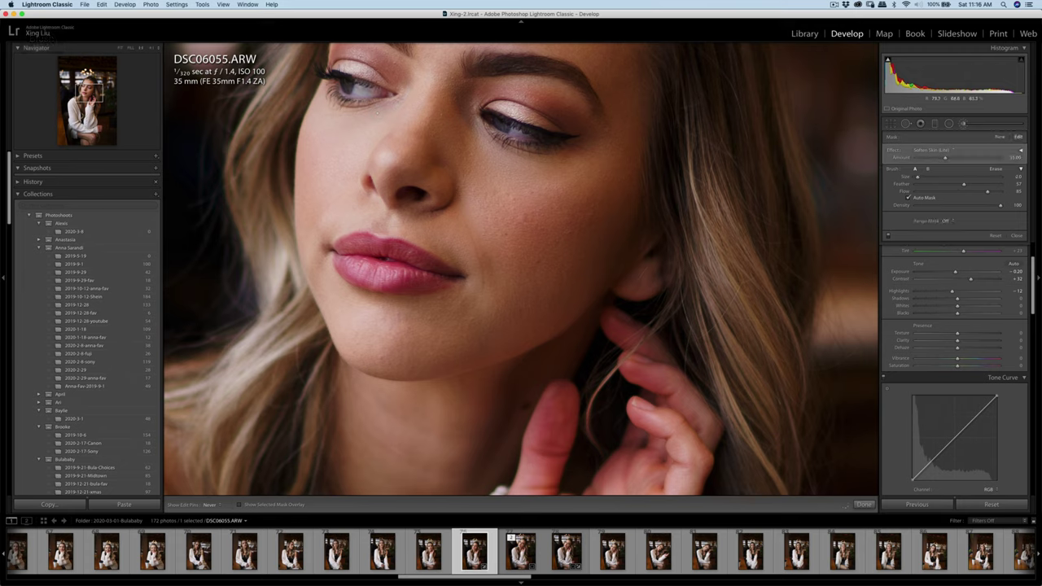
key(q)
key(q)
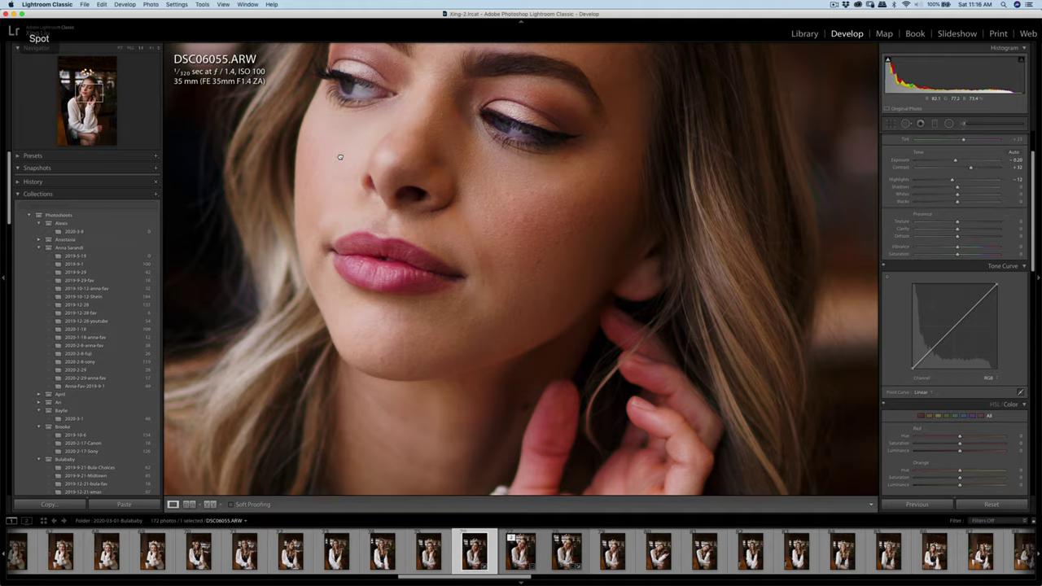
Refine the facial skin with the Soften Skin (Lite) brush and heal a blemish on the forehead above the eyebrow
click(340, 158)
key(z)
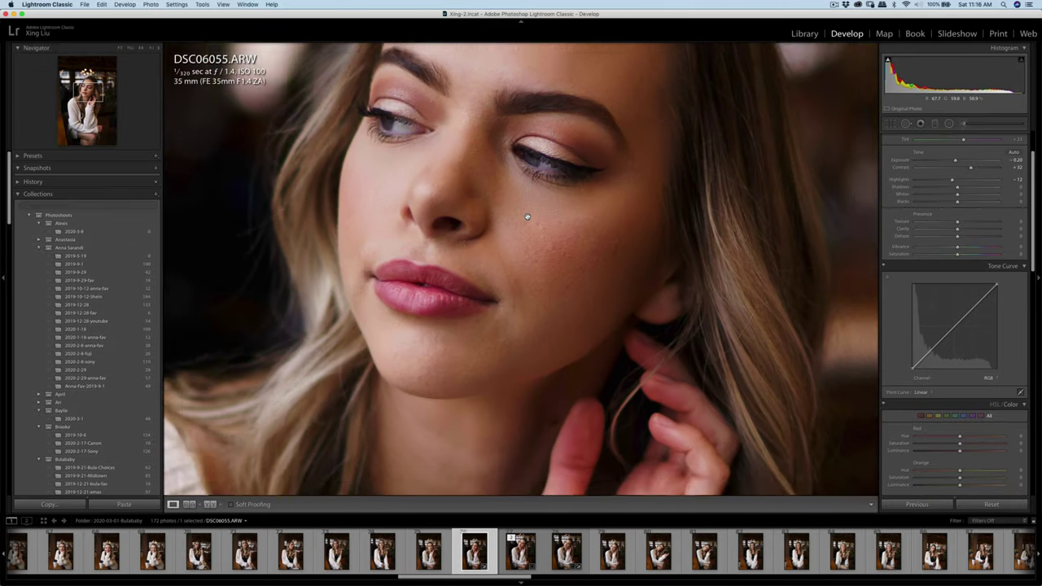
key(k)
key(h)
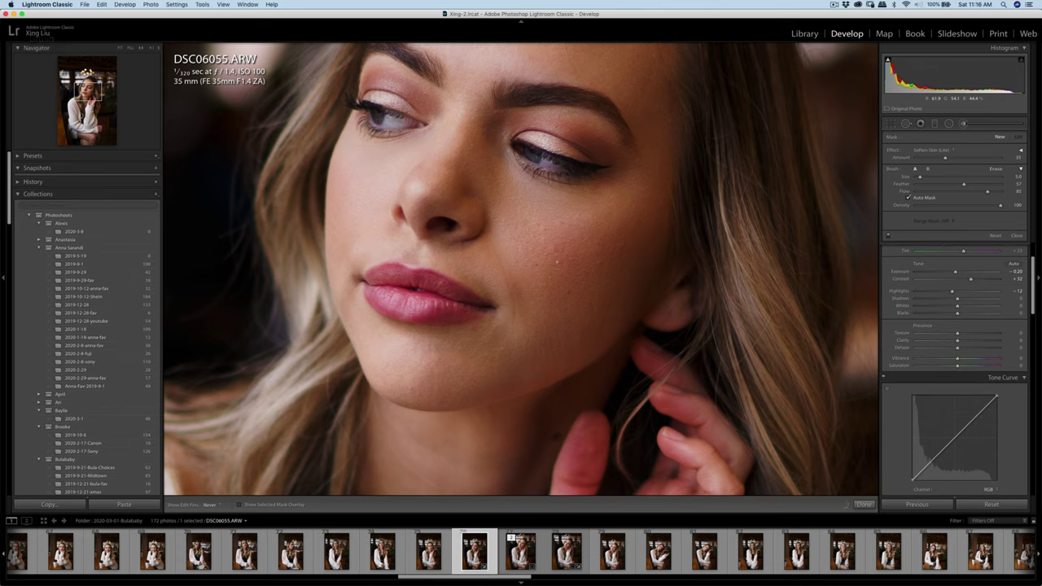
key(q)
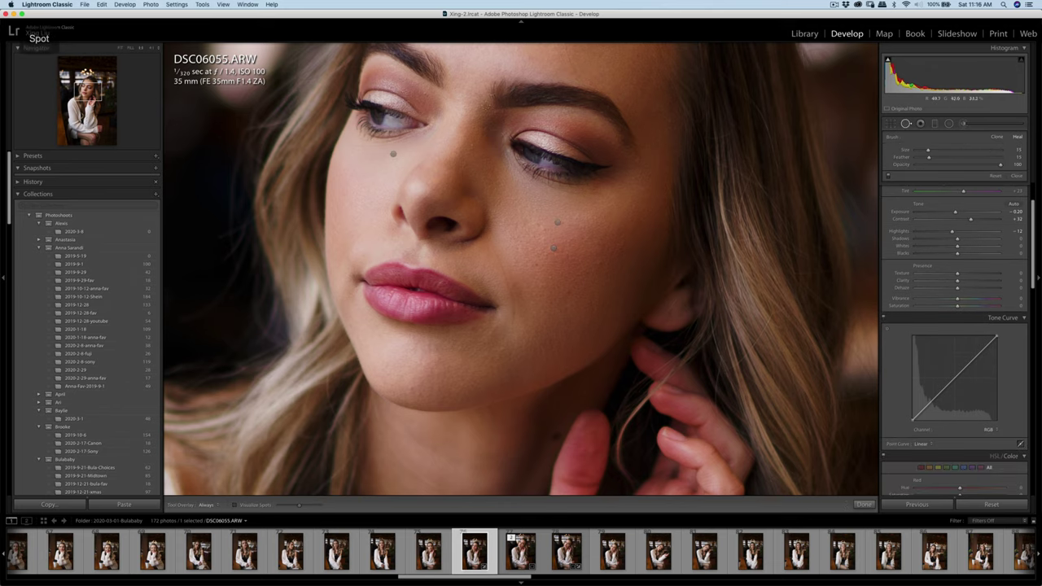
drag(490, 82, 455, 214)
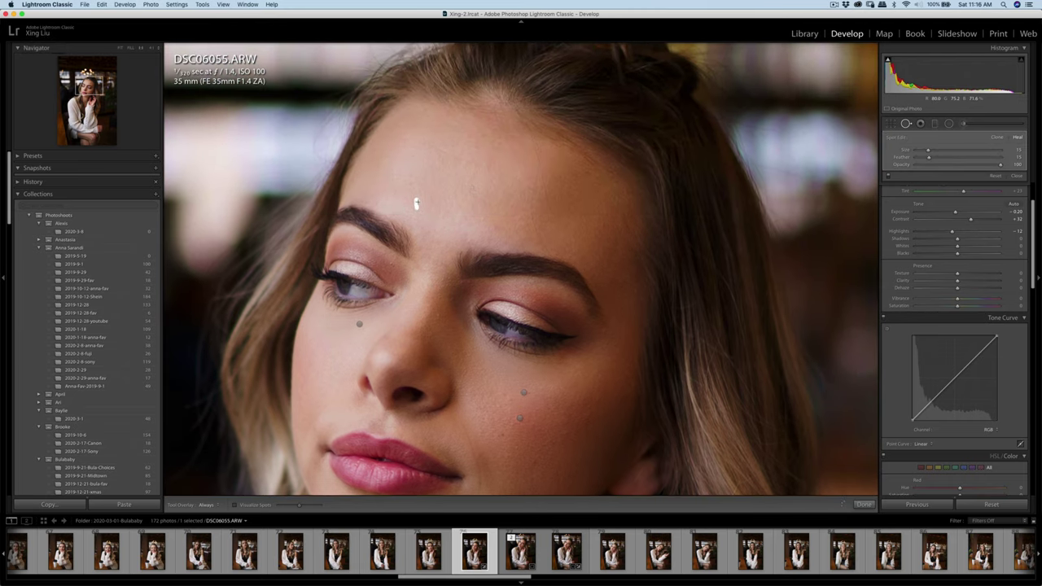
key(q)
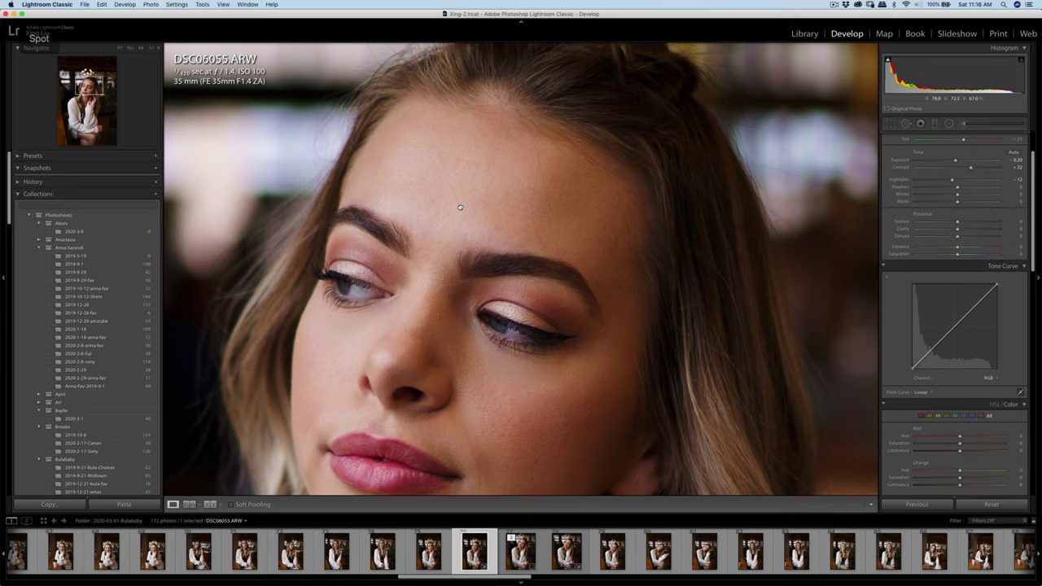
click(459, 209)
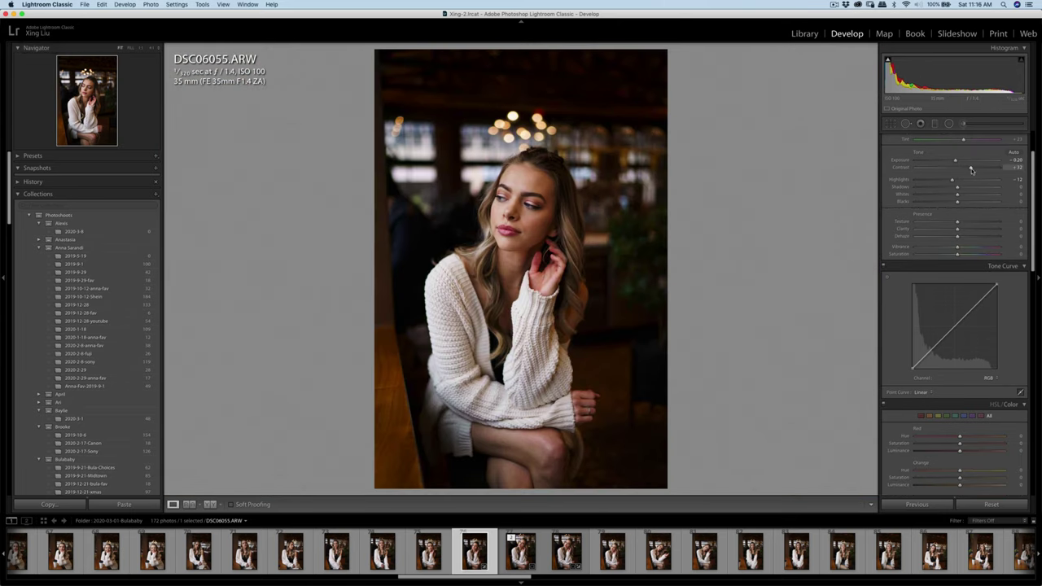
Set Contrast to +34 and crop DSC06055.ARW slightly tighter at the 4 x 5 / 8 x 10 ratio, keeping the seated woman centred
drag(970, 168, 972, 168)
click(890, 123)
click(994, 151)
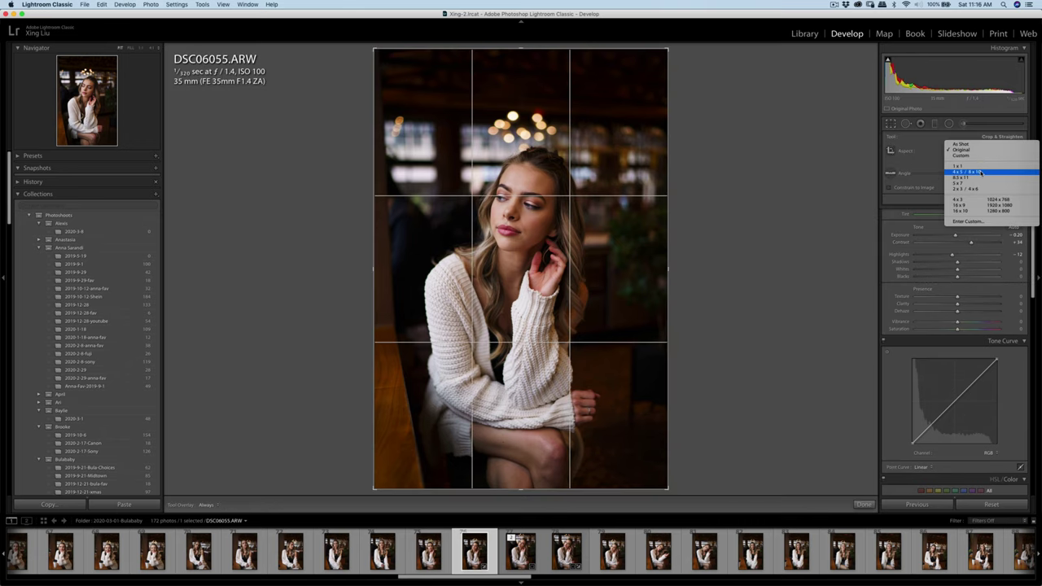
click(976, 170)
drag(590, 143, 590, 136)
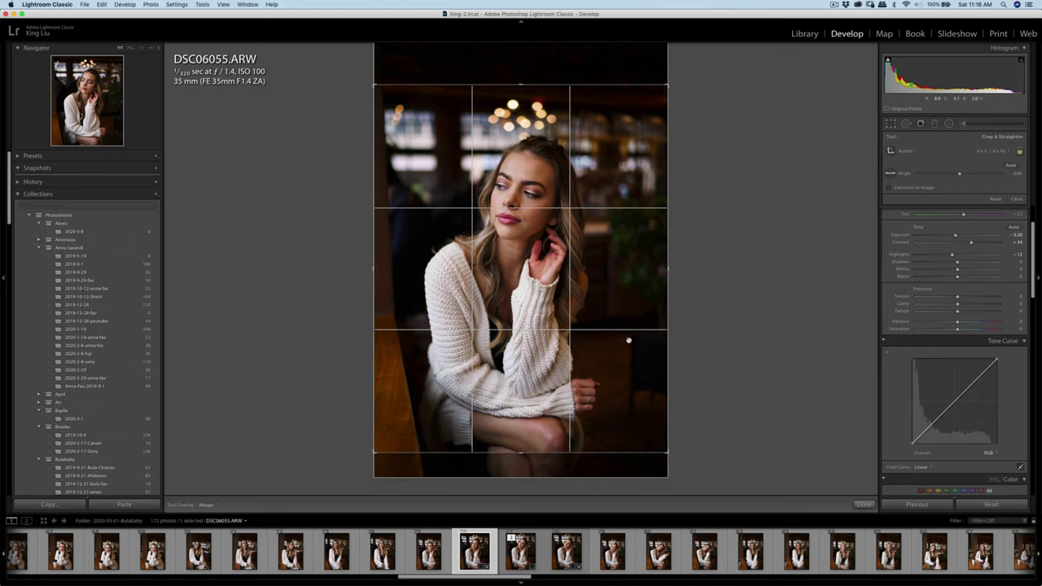
drag(668, 452, 663, 446)
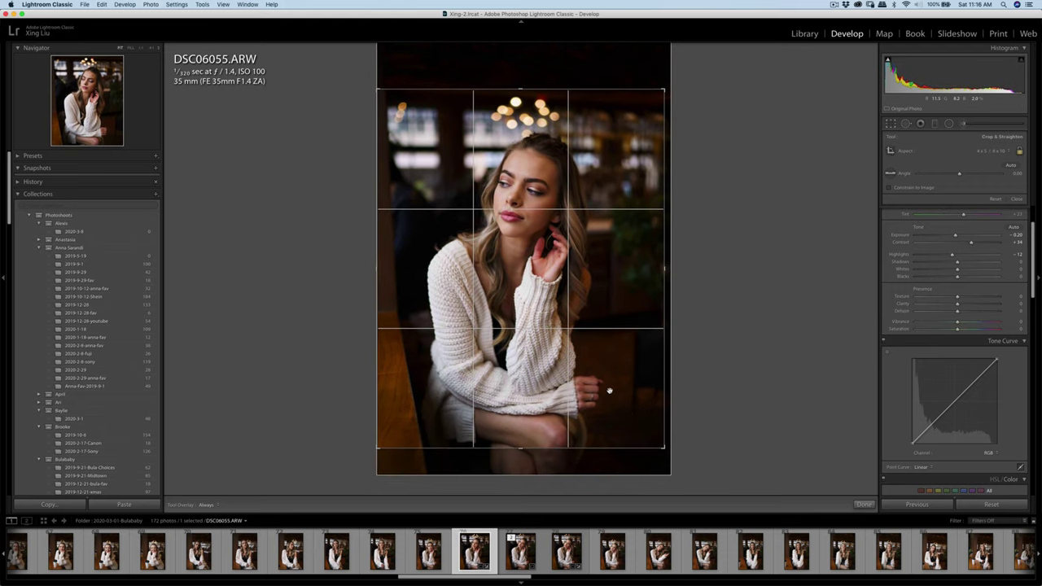
drag(608, 387, 613, 385)
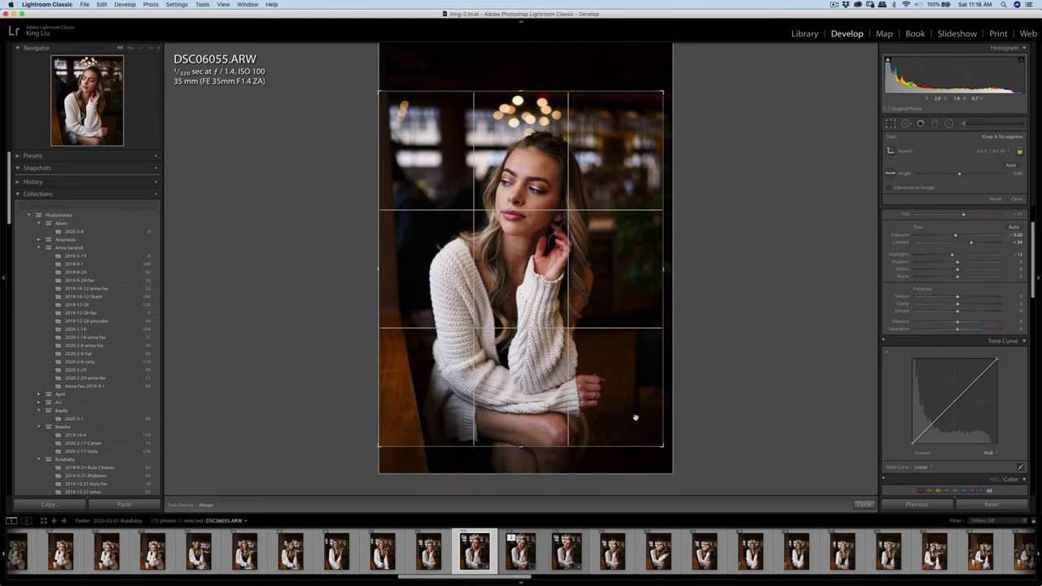
key(Return)
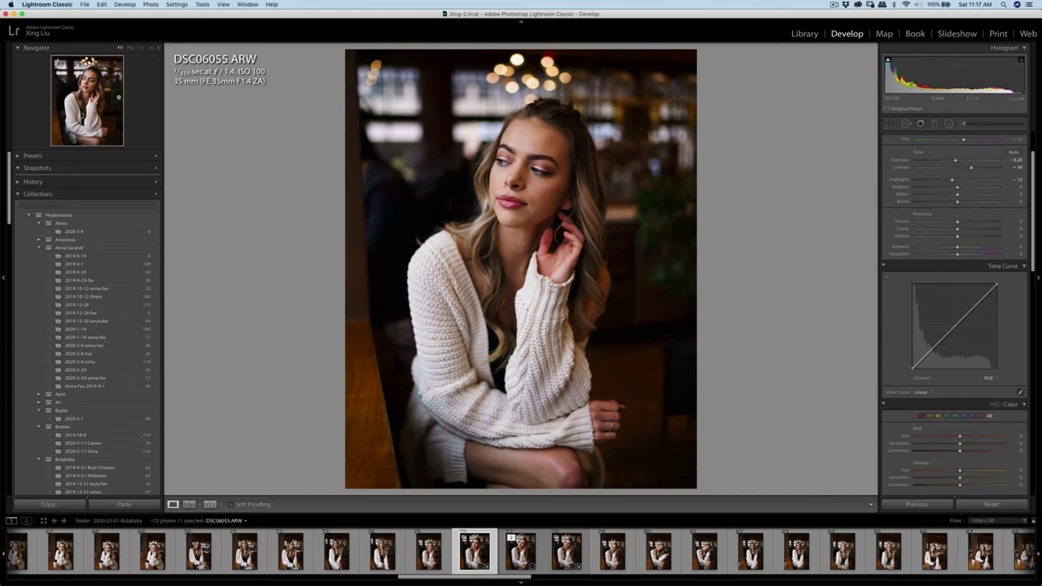
click(895, 125)
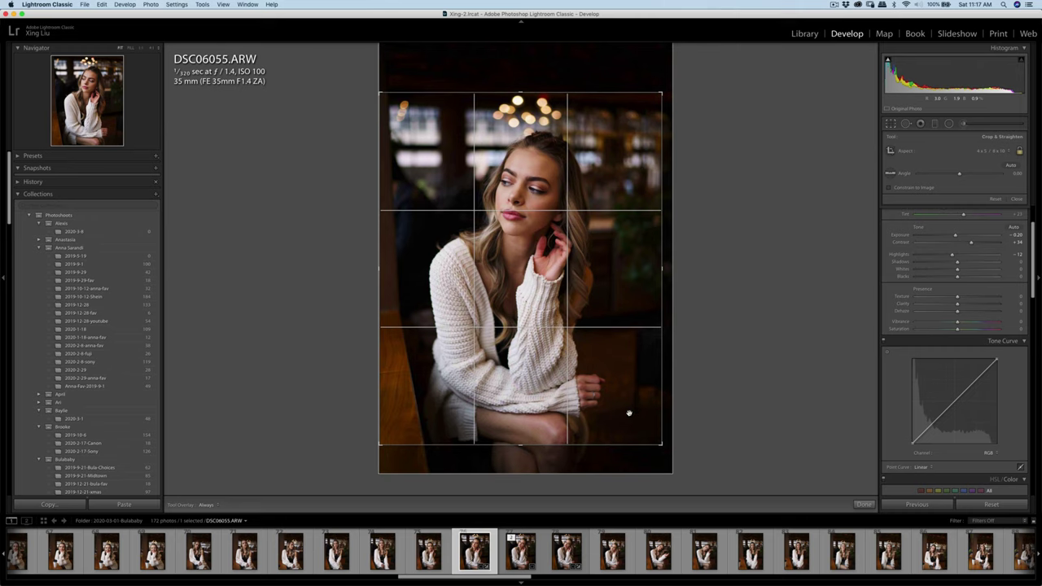
double_click(621, 386)
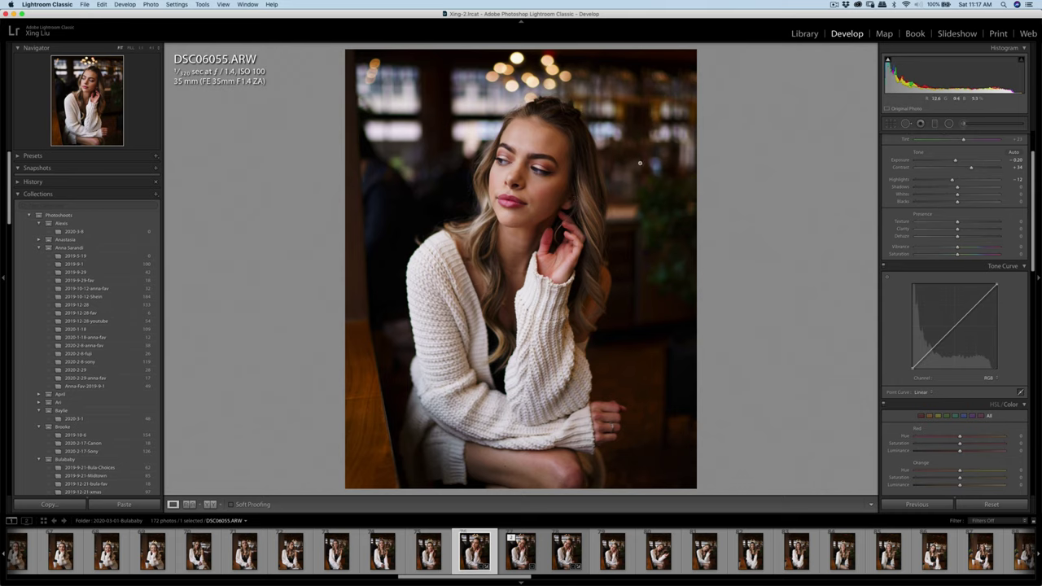
Open a copy of DSC06055.ARW for editing in Imagenomic Portraiture 3
right_click(612, 166)
mouse_move(679, 236)
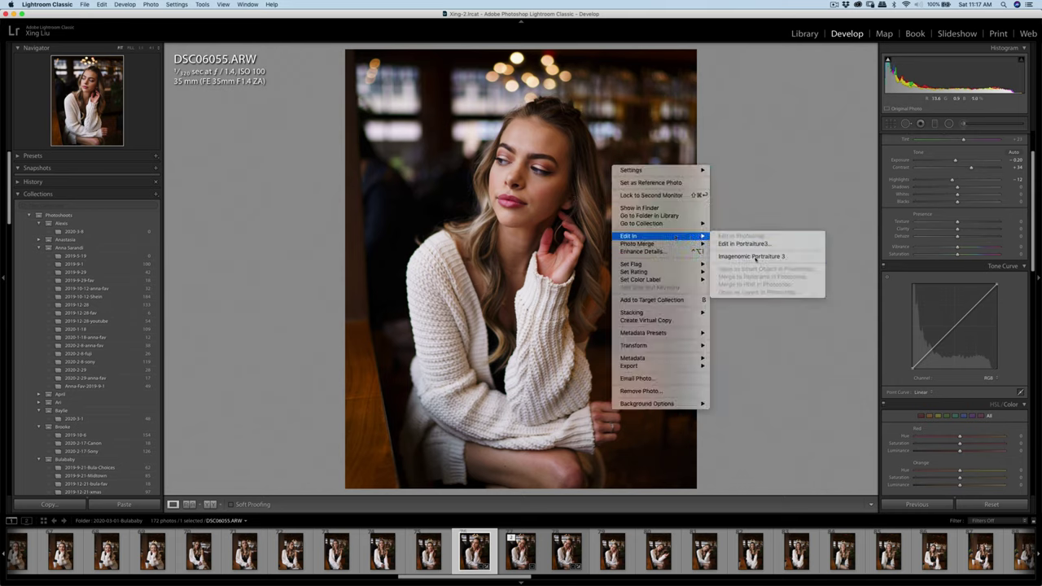
click(765, 258)
click(706, 271)
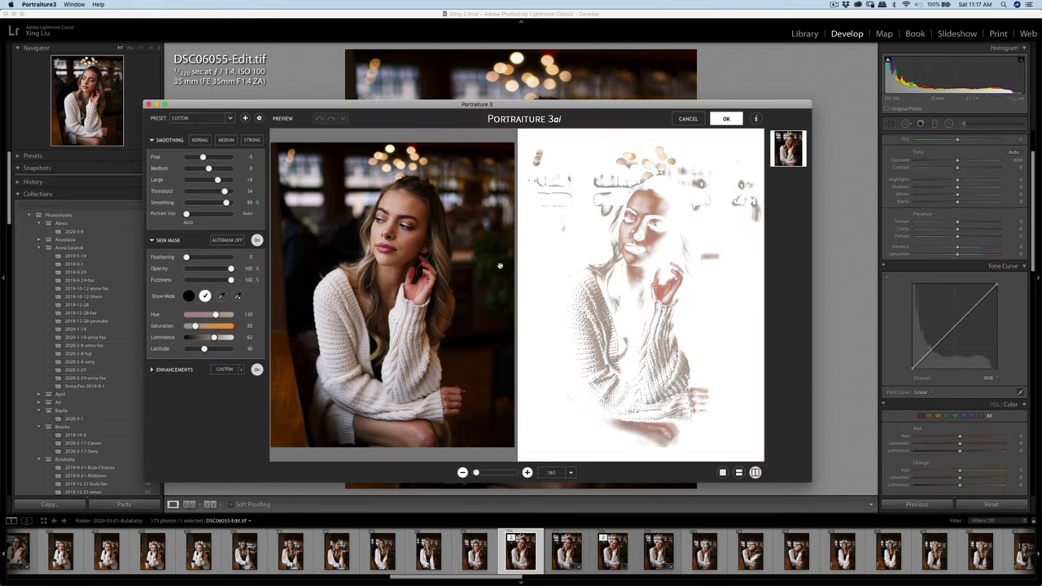
Sample skin tones on the woman's forehead for the skin mask and apply the smoothing to the photo
click(238, 295)
click(424, 206)
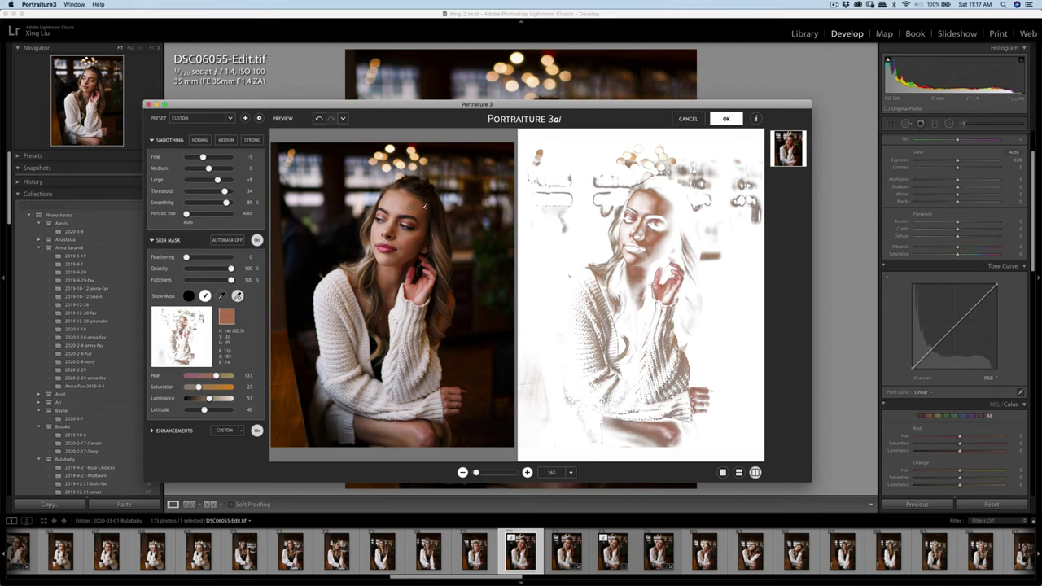
click(395, 207)
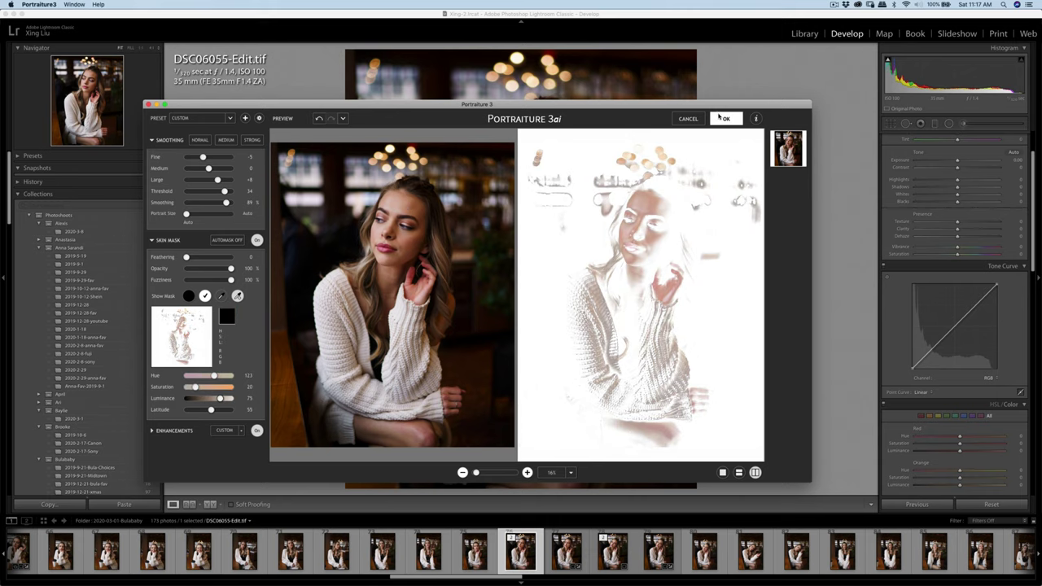
click(722, 118)
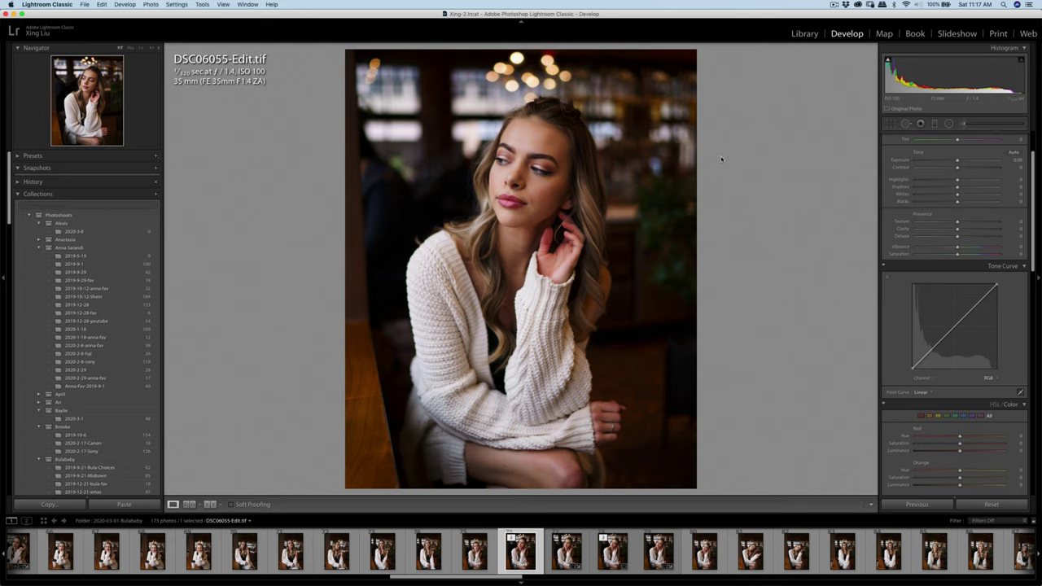
Export DSC06055-Edit.tif as a JPG to the preset folder on the hard drive
key(super+shift+e)
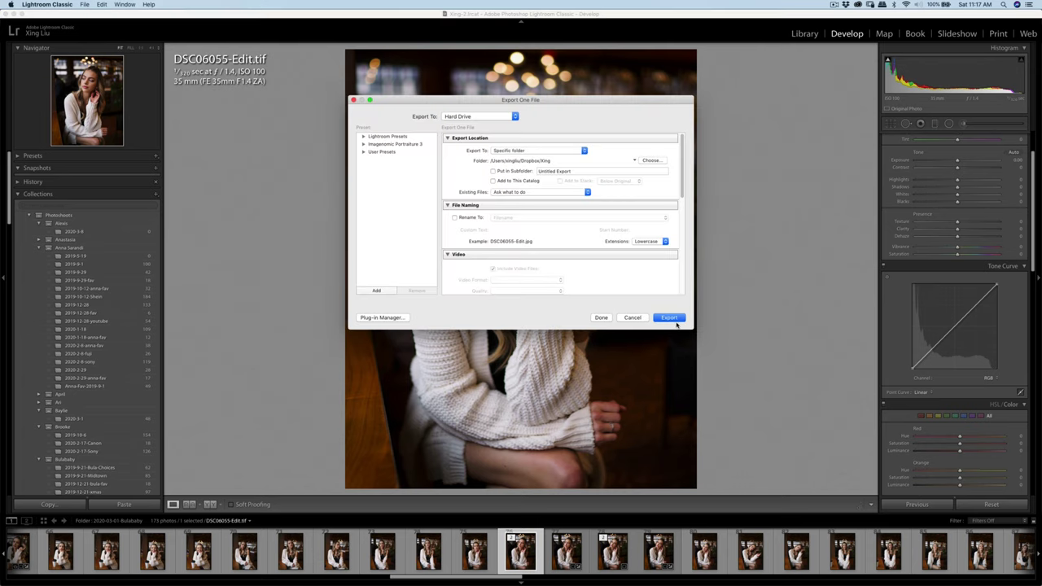
click(672, 318)
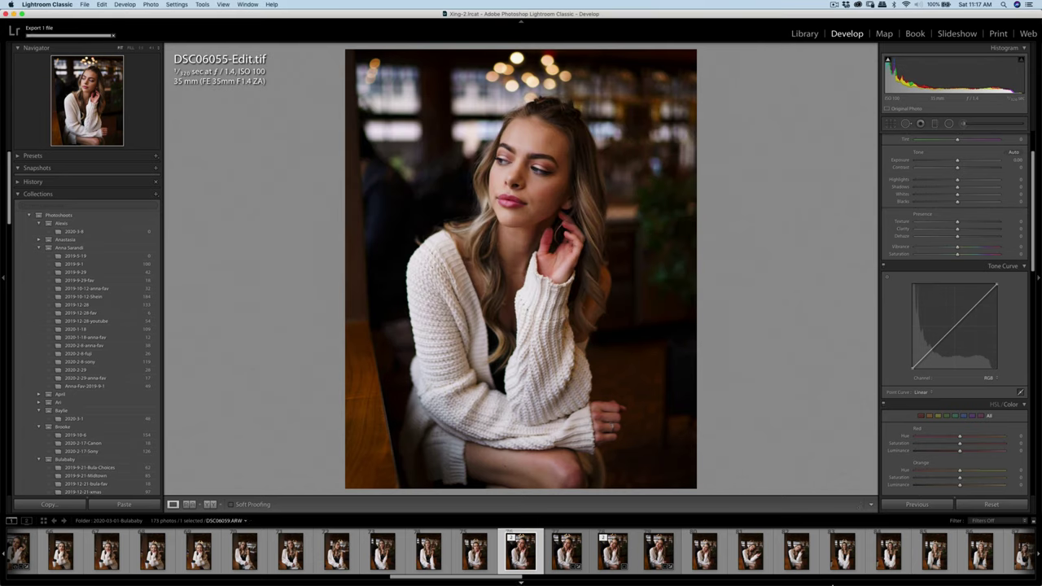
Open DSC06041.ARW, the portrait with the coffee cup, for editing
click(519, 581)
click(519, 581)
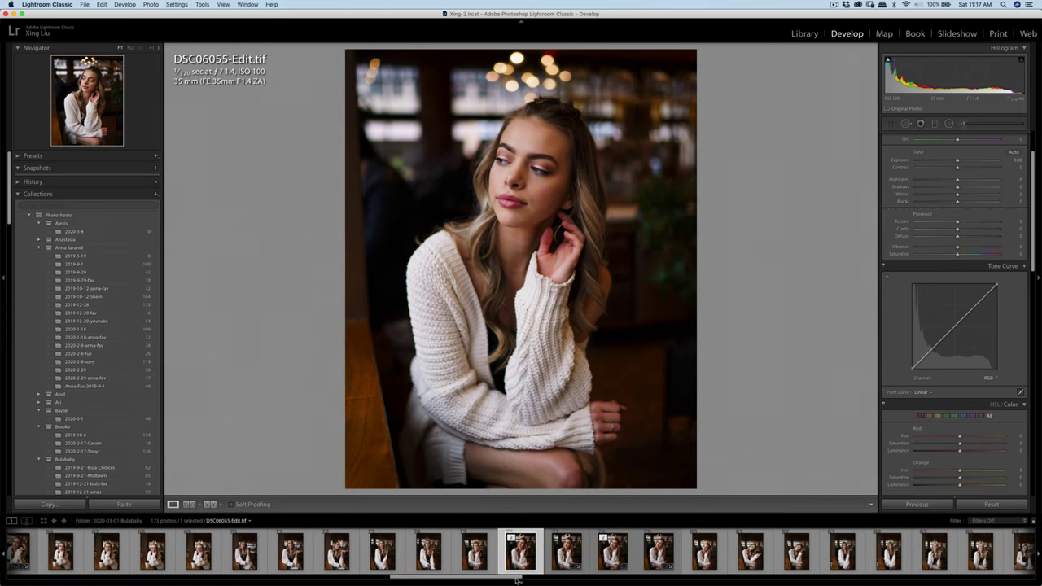
drag(516, 579, 412, 574)
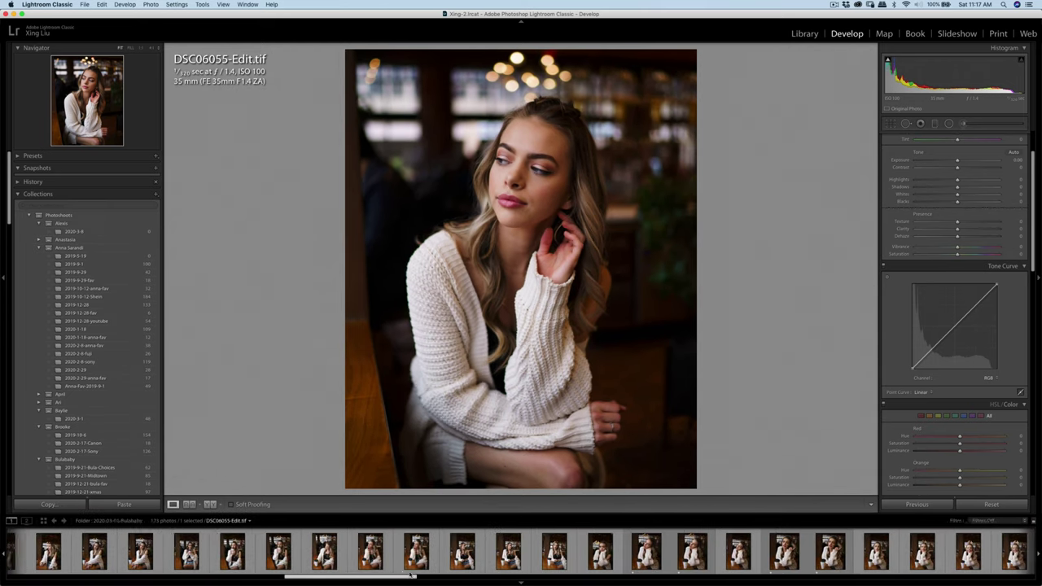
click(581, 551)
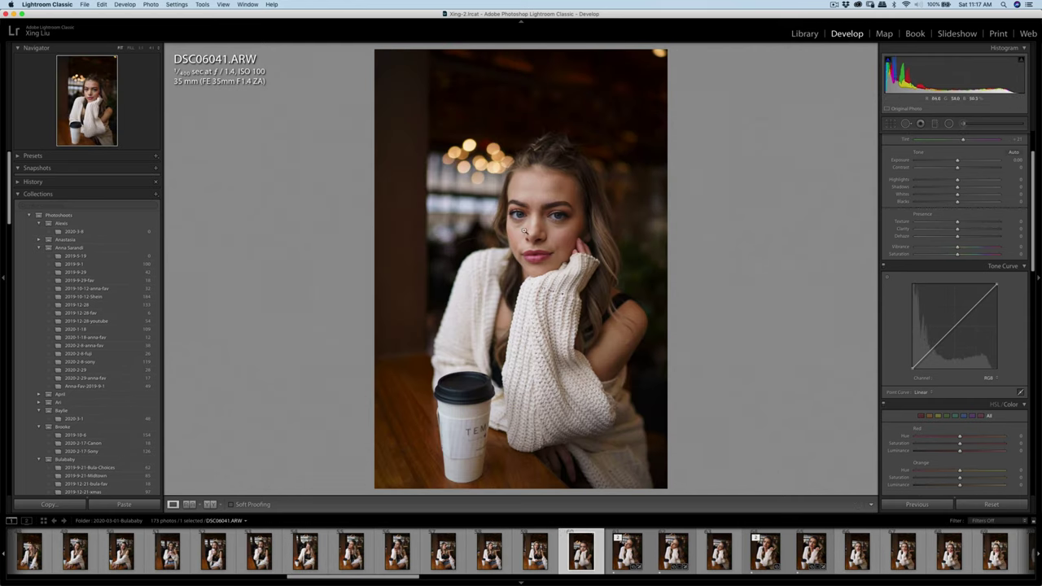
Heal the blemishes on the woman's left cheek with Spot Removal
click(566, 239)
key(q)
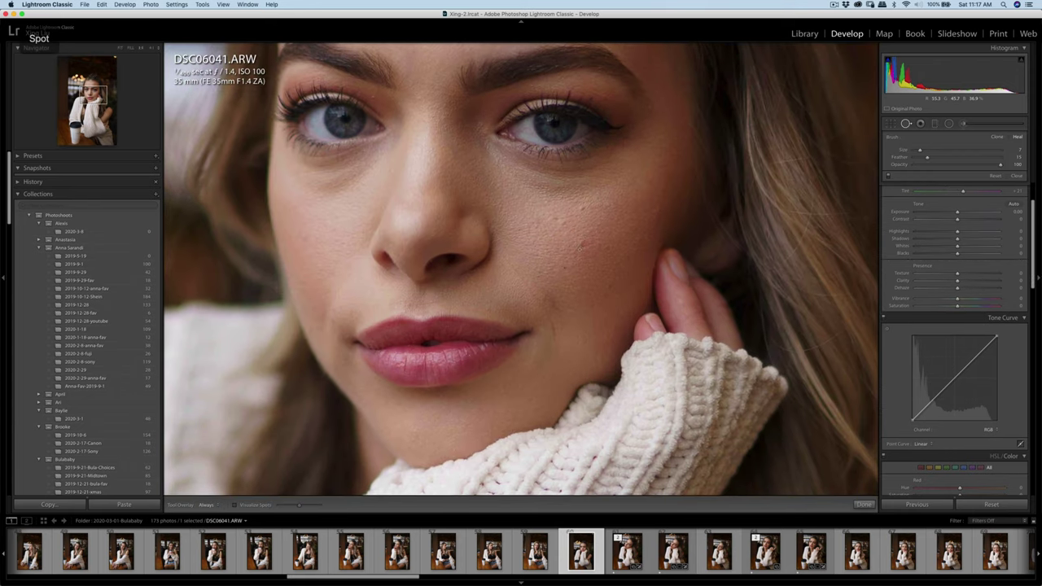
mouse_move(582, 244)
mouse_down()
mouse_move(585, 209)
mouse_move(567, 216)
mouse_move(612, 205)
mouse_up()
key(q)
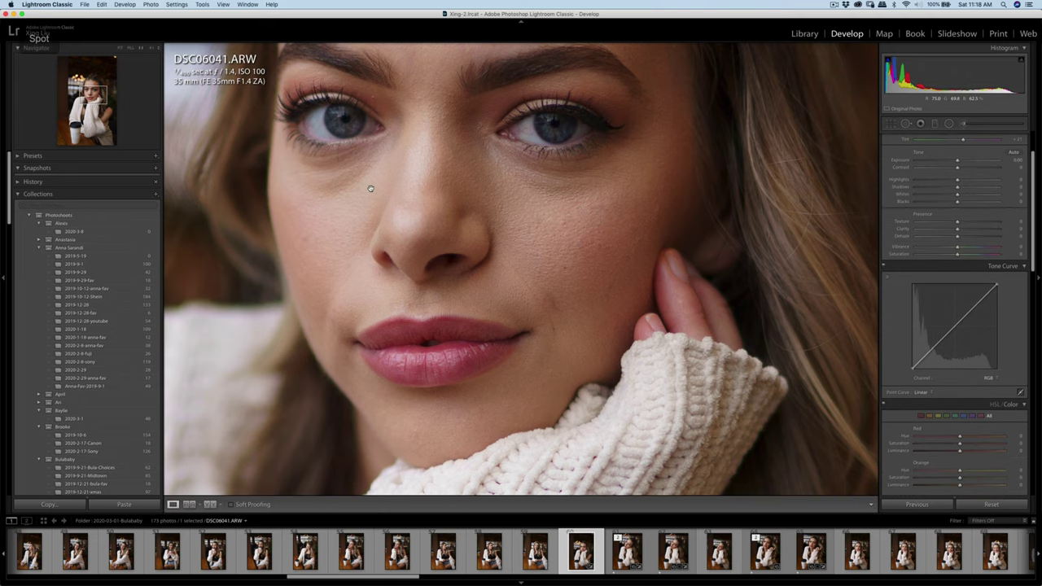
Soften the skin below the woman's right eye with a Soften Skin (Lite) adjustment brush
drag(353, 196, 407, 212)
key(k)
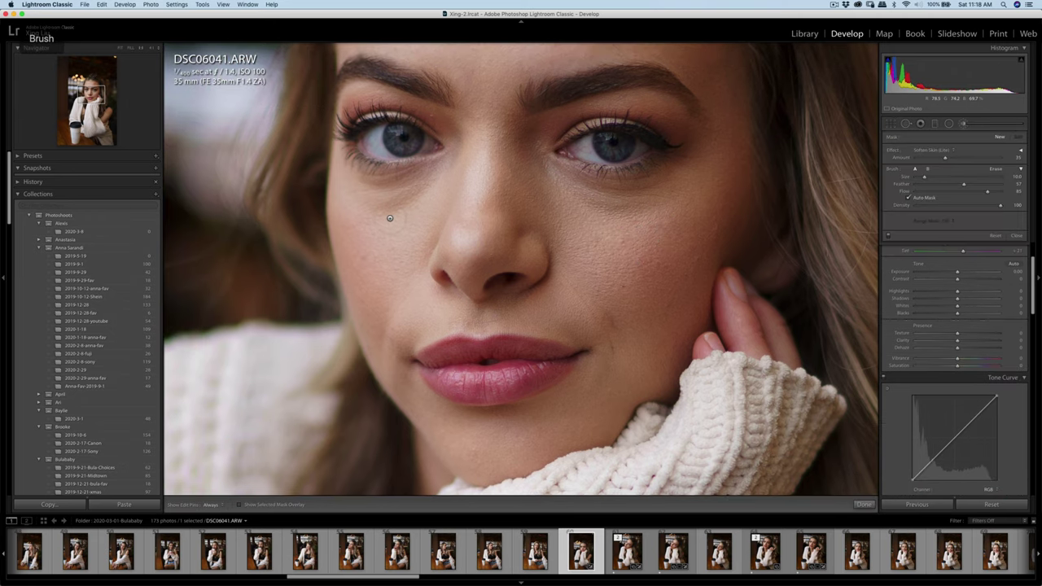
click(384, 217)
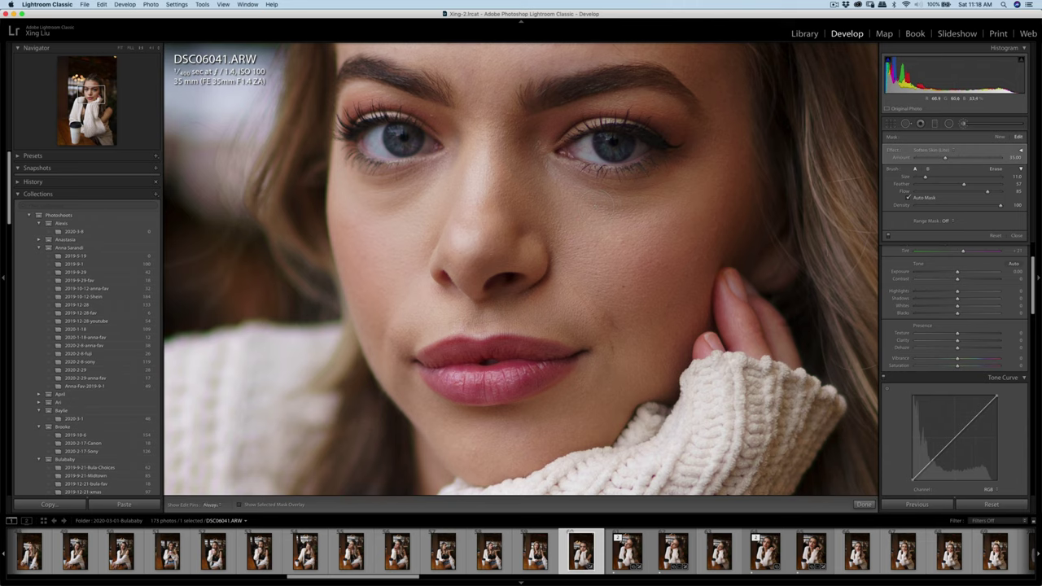
Heal the small blemish on the forehead above the woman's right eyebrow
key(q)
key(q)
drag(489, 116, 495, 215)
key(q)
click(456, 140)
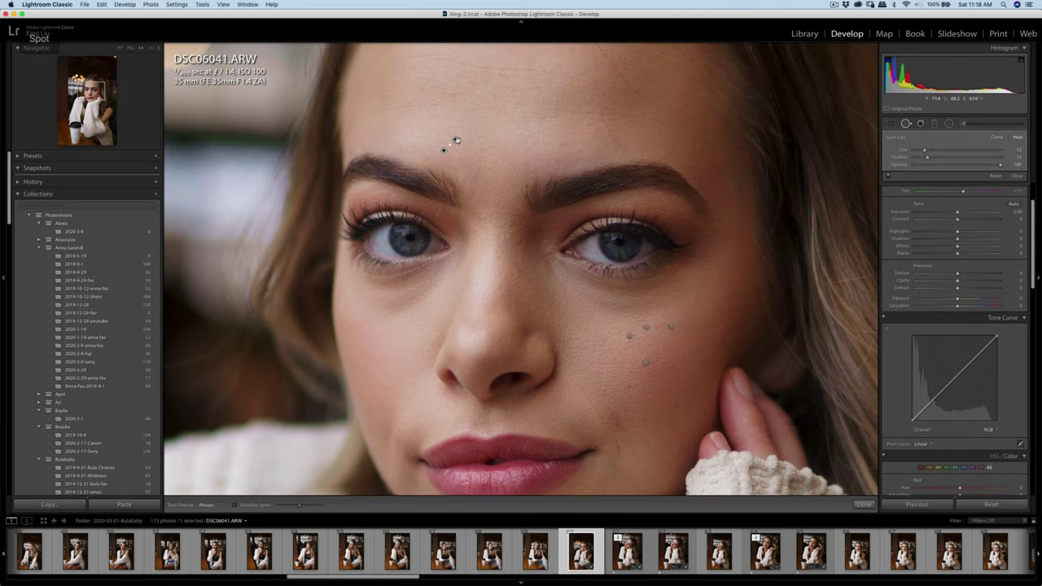
key(q)
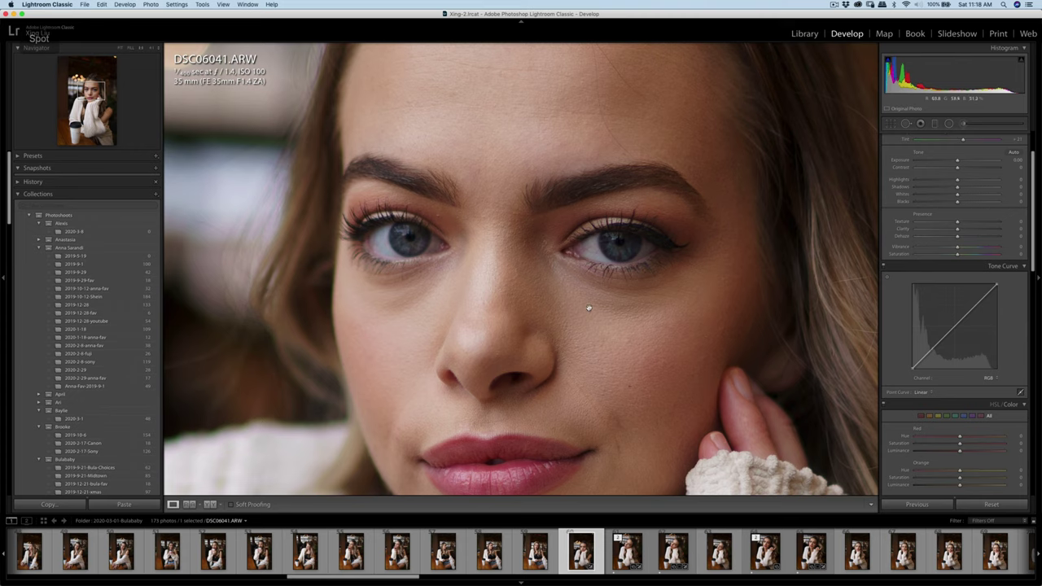
Heal the shadow under the woman's left eye with a curved stroke sampled from the cheek just below it
key(q)
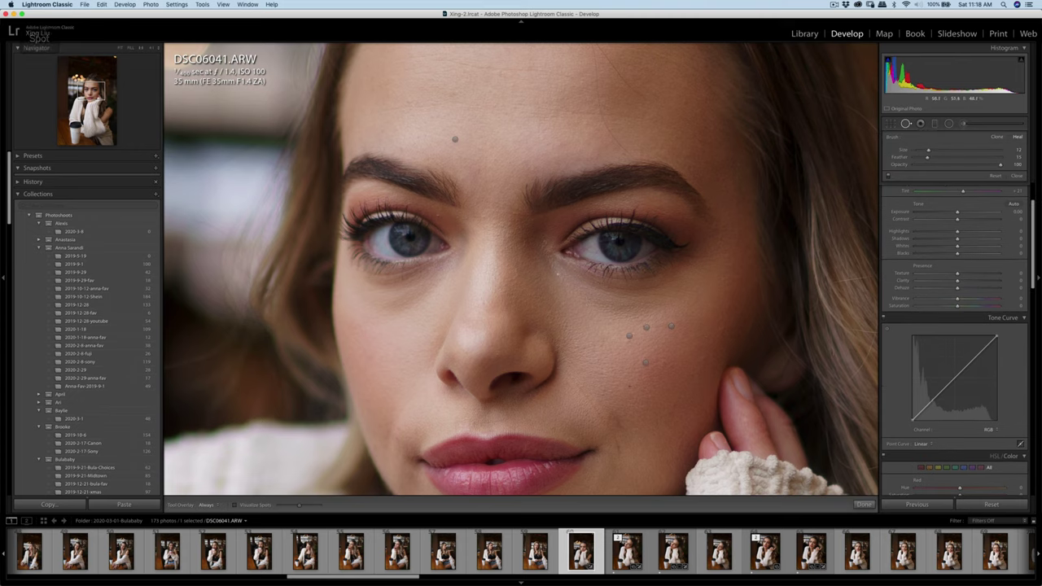
mouse_move(549, 262)
mouse_down()
mouse_move(609, 310)
mouse_move(692, 298)
mouse_up()
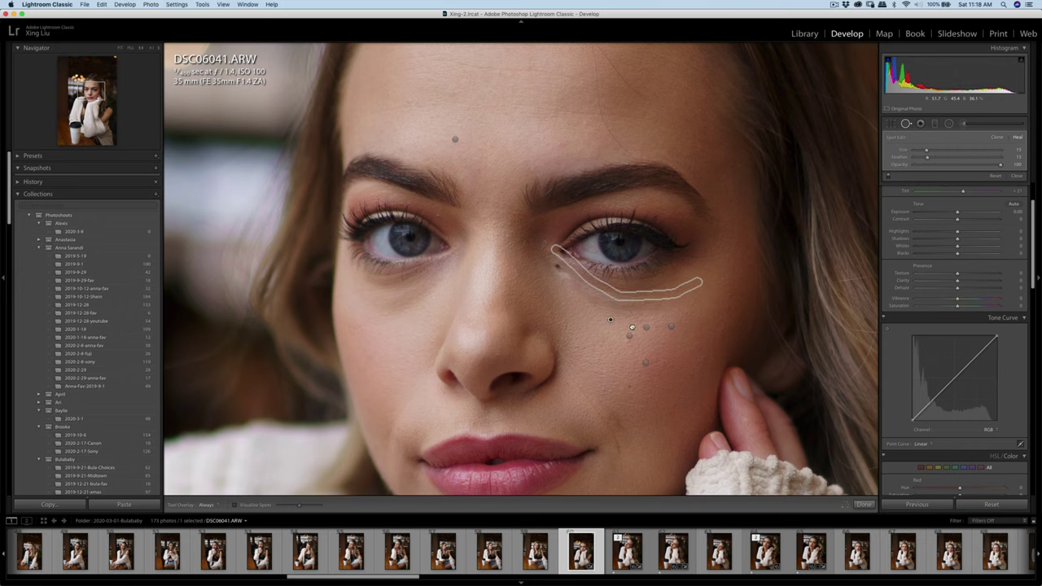
drag(631, 326, 632, 330)
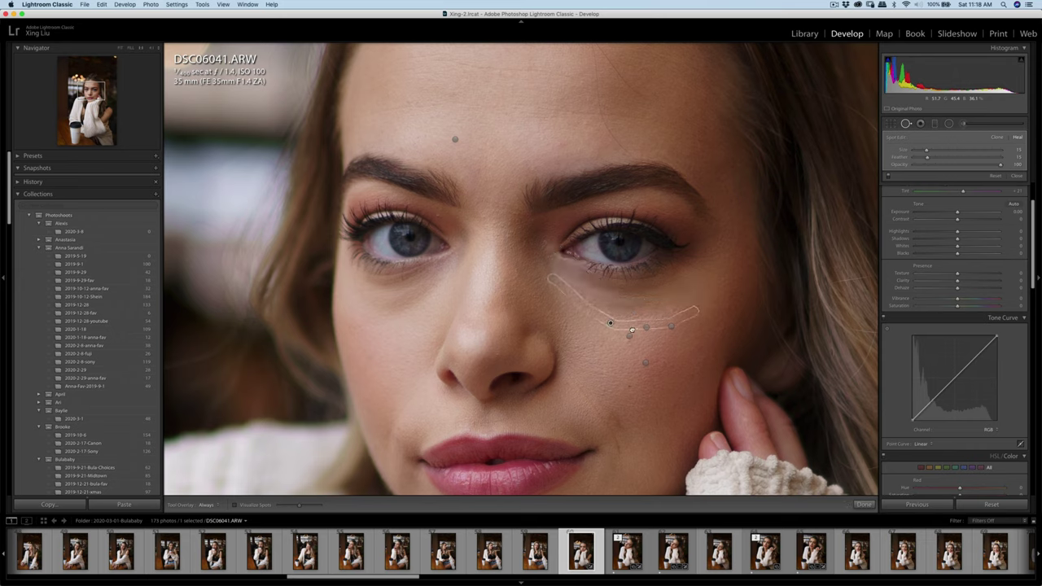
key(q)
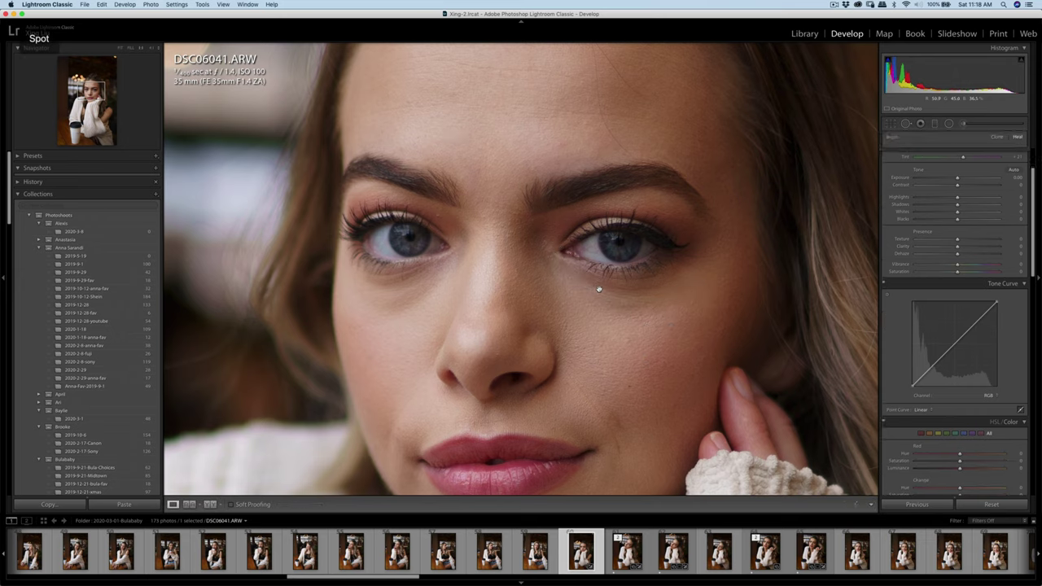
Heal the remaining crease under the left eye with clean cheek skin and soften that area with the Soften Skin (Lite) brush
key(q)
mouse_move(560, 265)
mouse_down()
mouse_move(620, 303)
mouse_move(687, 298)
mouse_move(626, 309)
mouse_move(570, 283)
mouse_up()
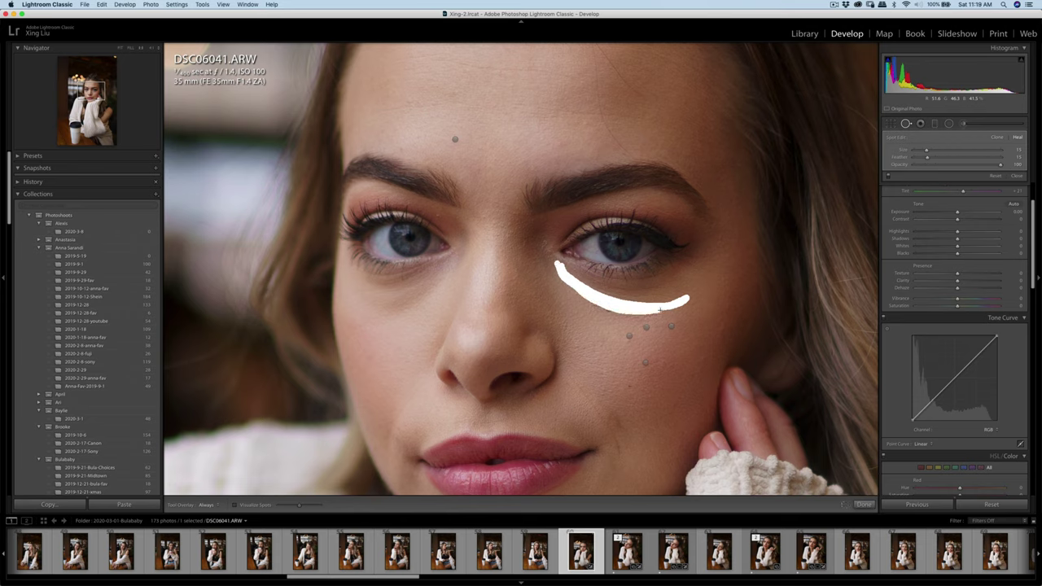
drag(661, 310, 661, 310)
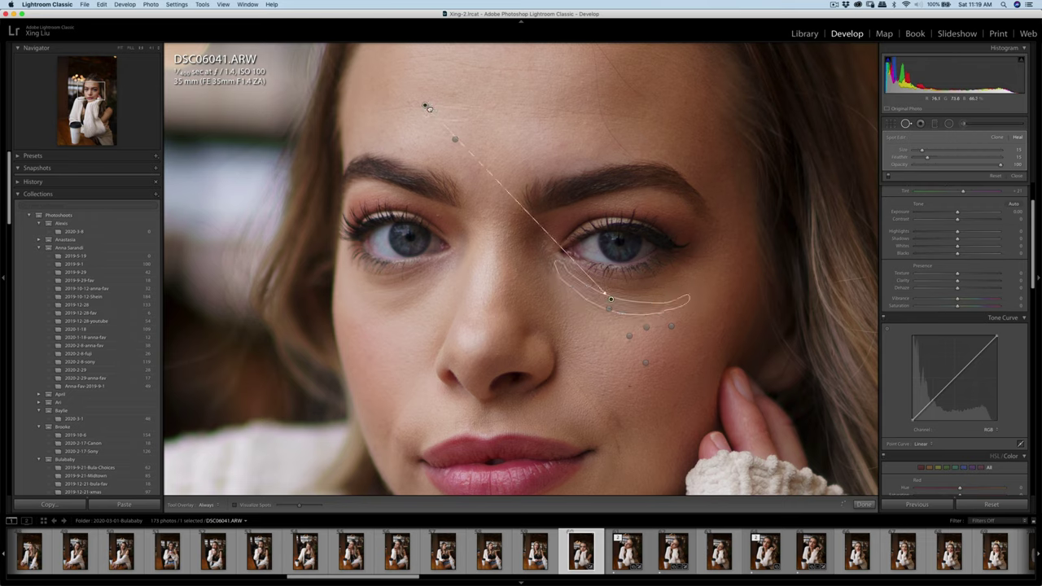
mouse_move(586, 315)
mouse_down()
mouse_move(629, 340)
mouse_move(615, 332)
mouse_up()
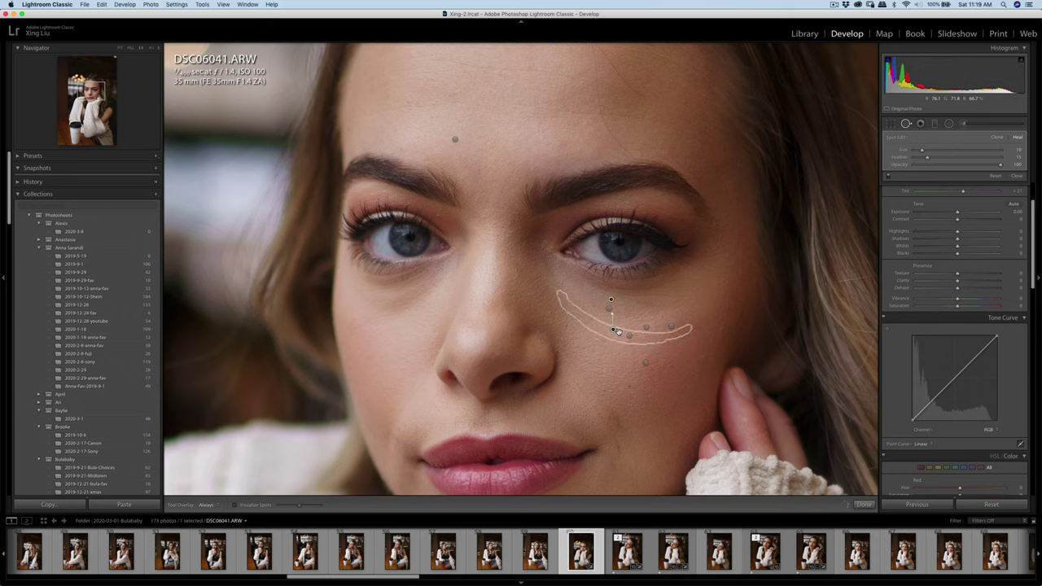
key(q)
key(k)
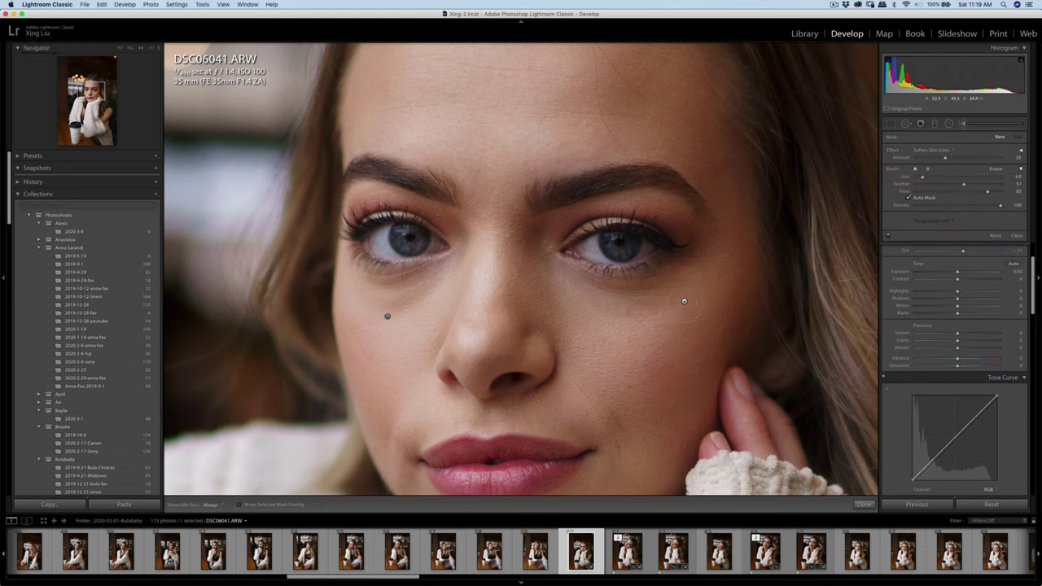
key(h)
Heal the mark beside the left corner of the woman's mouth and soften the surrounding skin with the adjustment brush
key(q)
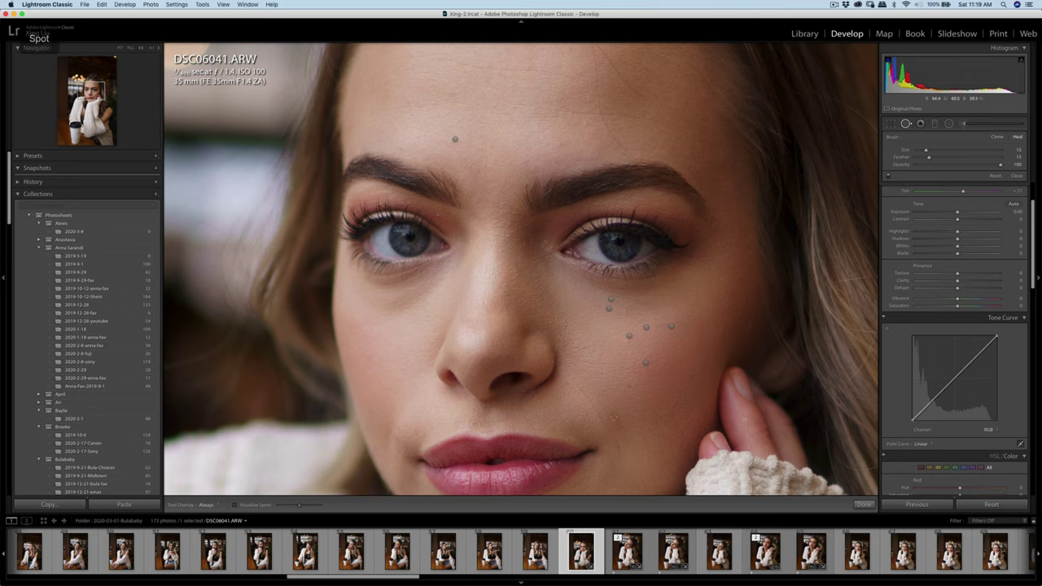
key([)
mouse_move(610, 415)
mouse_down()
mouse_move(621, 436)
mouse_move(602, 437)
mouse_move(627, 427)
mouse_up()
key(k)
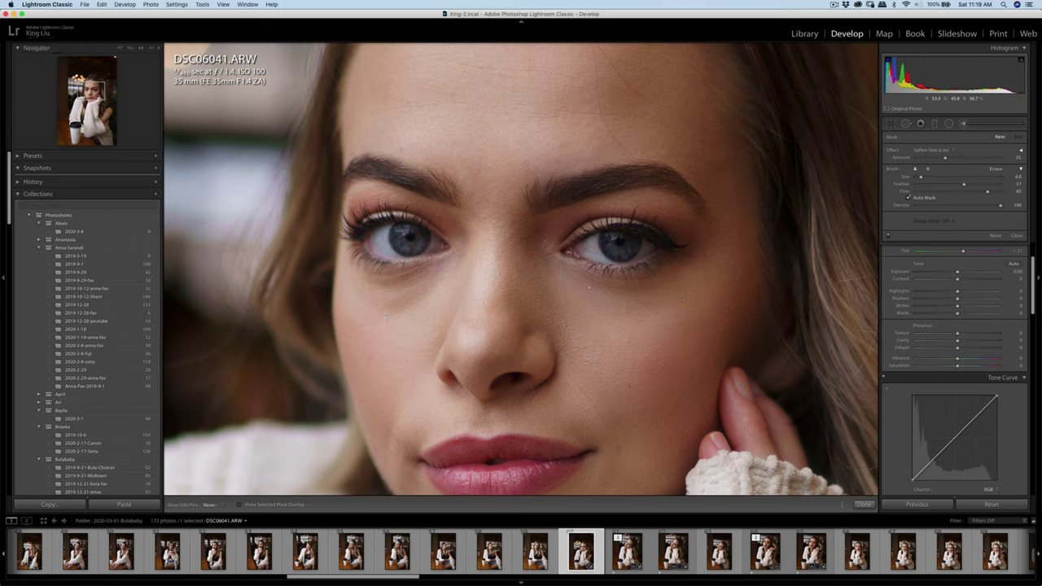
click(502, 309)
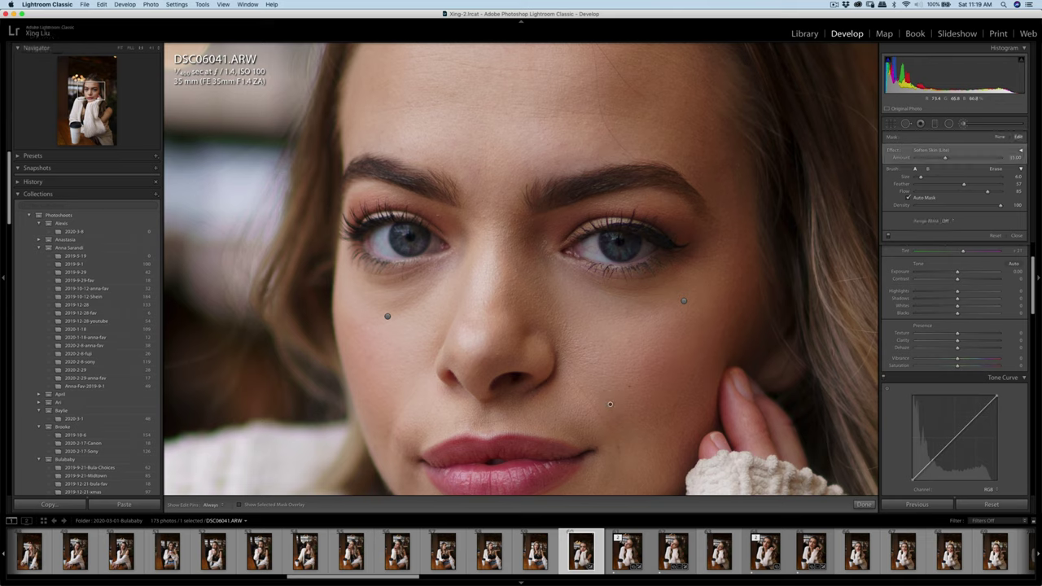
Heal the shadow under the woman's right eye with a stroke sampled from the cheek below
key(q)
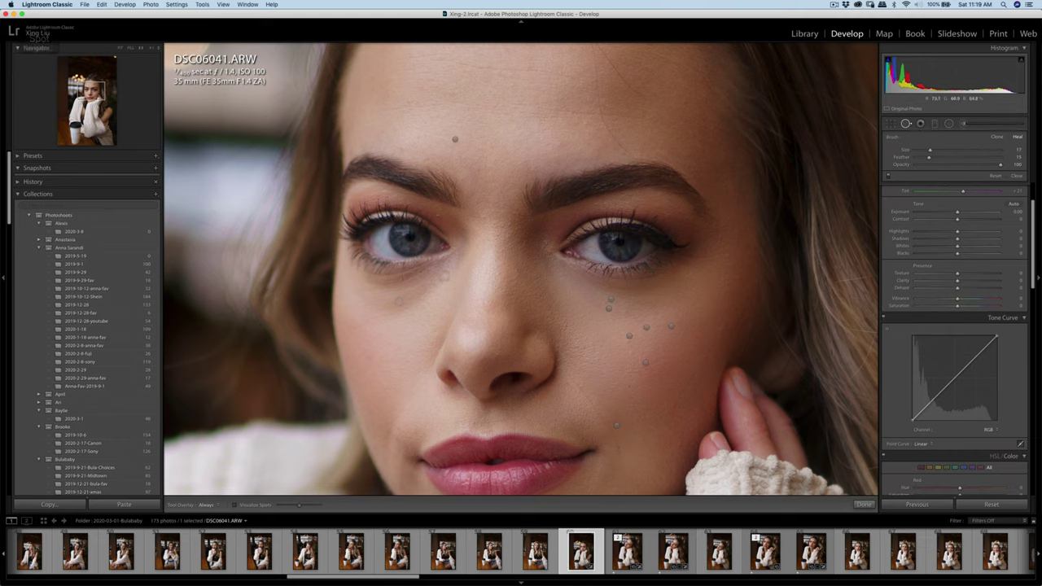
mouse_move(443, 275)
mouse_down()
mouse_move(393, 308)
mouse_move(356, 304)
mouse_move(426, 292)
mouse_move(358, 308)
mouse_up()
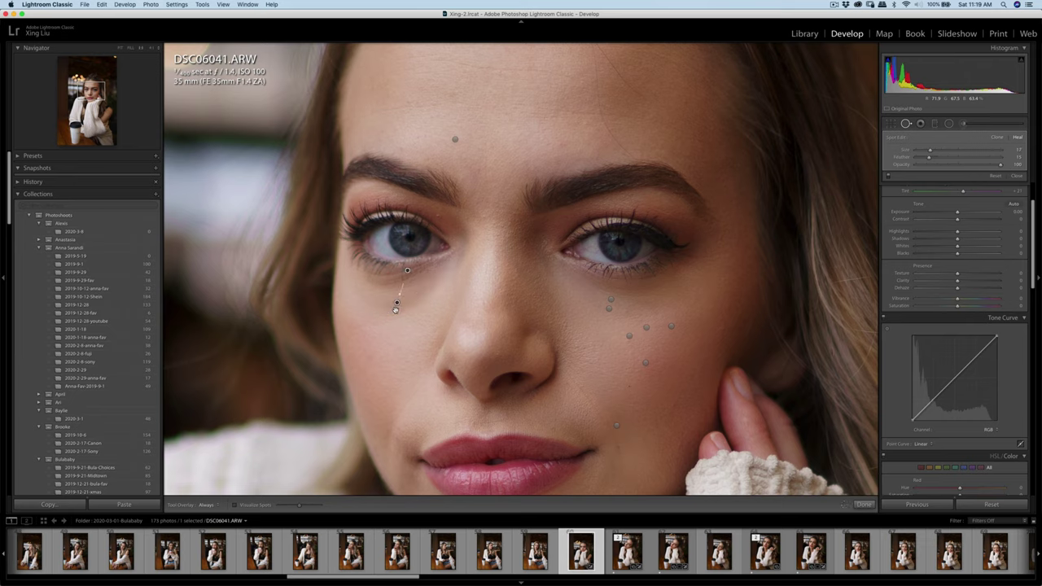
drag(409, 271, 397, 334)
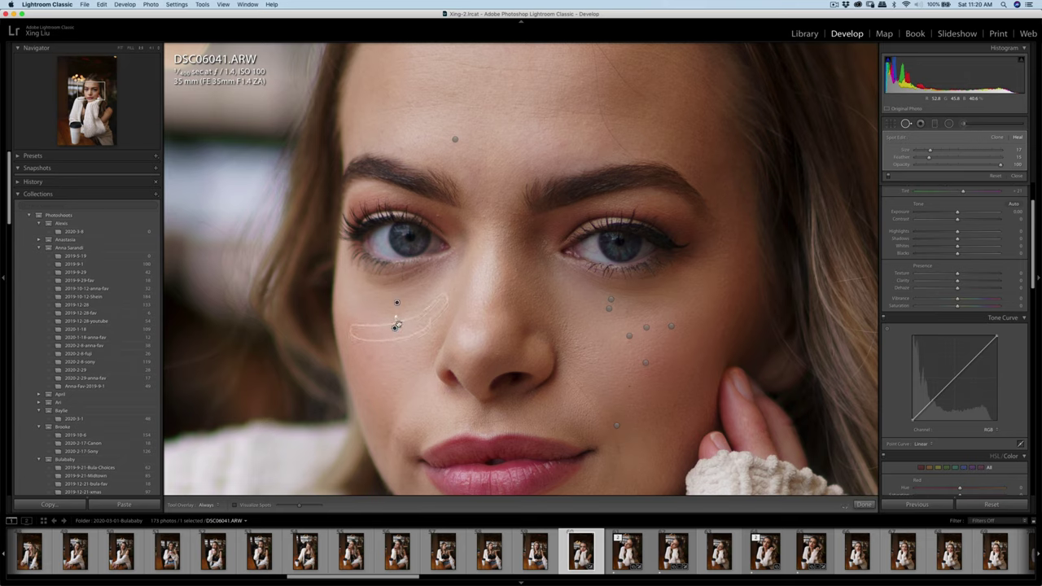
key(q)
Heal the remaining lines under the right eye with two more strokes and soften the skin there with the adjustment brush
key(q)
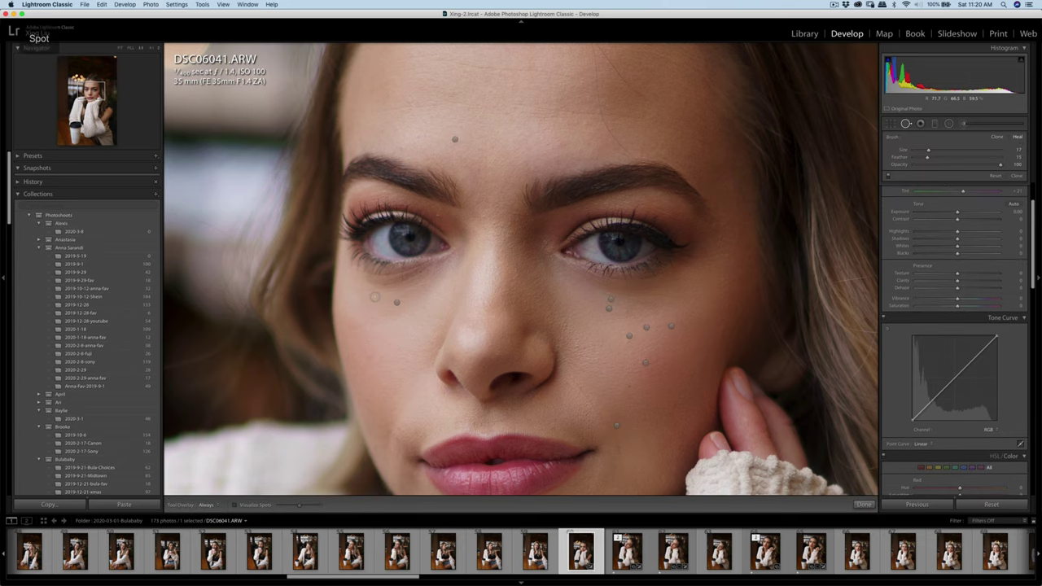
mouse_move(372, 298)
mouse_down()
mouse_move(415, 291)
mouse_move(449, 268)
mouse_move(415, 296)
mouse_move(359, 296)
mouse_move(418, 284)
mouse_move(396, 320)
mouse_up()
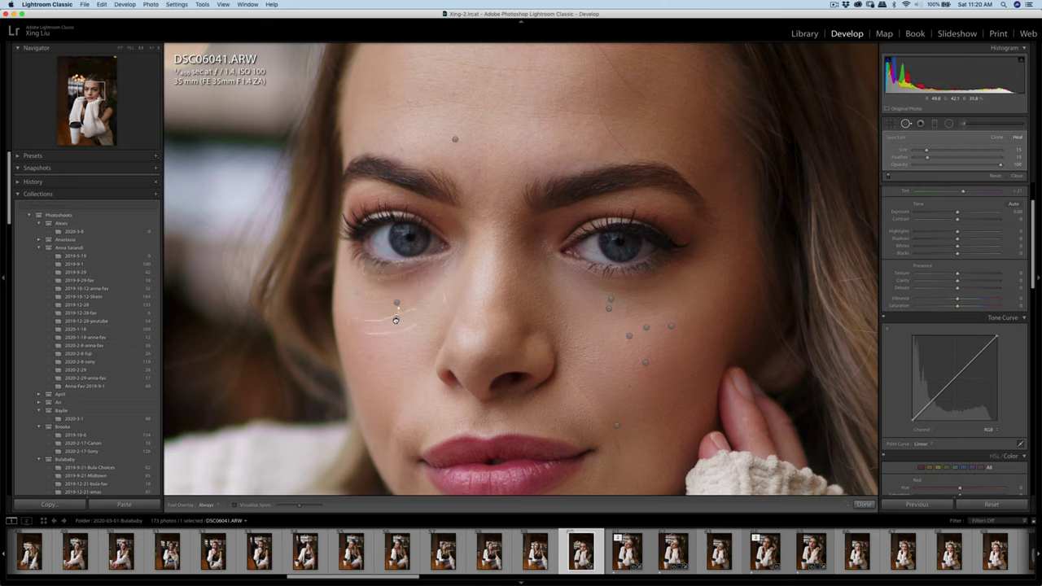
key(q)
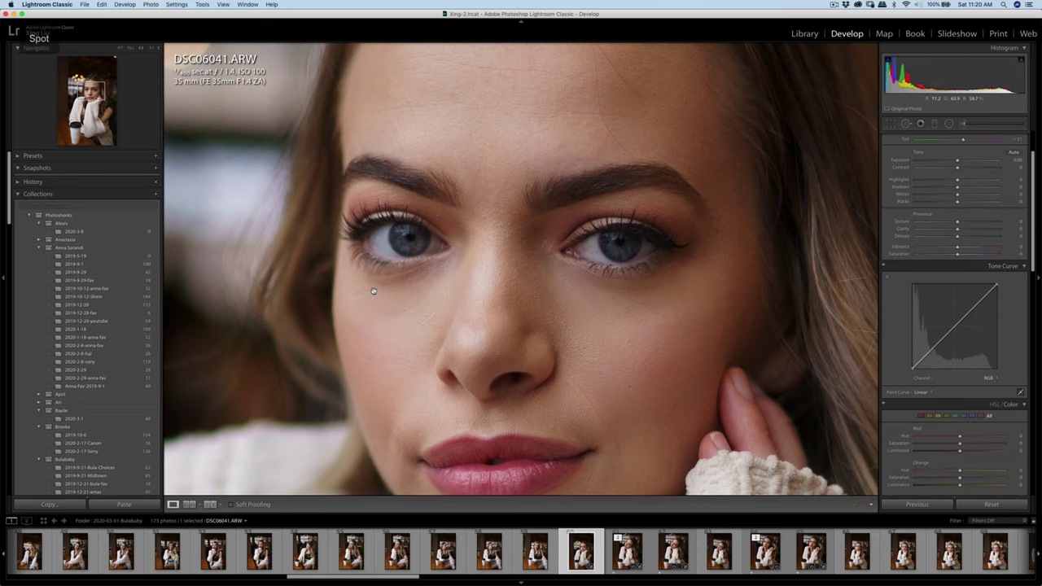
key(q)
mouse_move(361, 288)
mouse_down()
mouse_move(422, 282)
mouse_move(453, 260)
mouse_move(416, 286)
mouse_move(444, 291)
mouse_up()
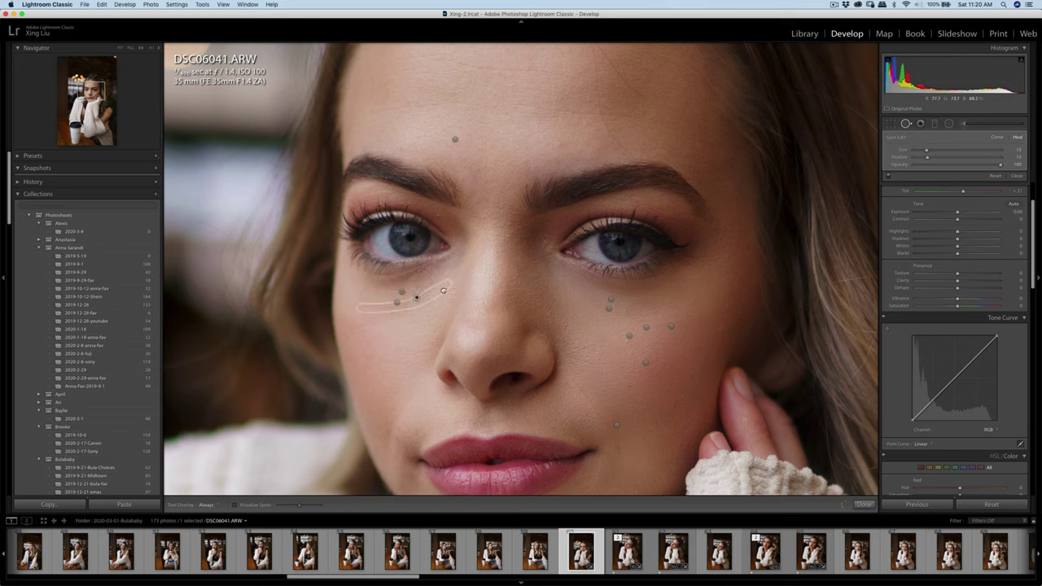
key(k)
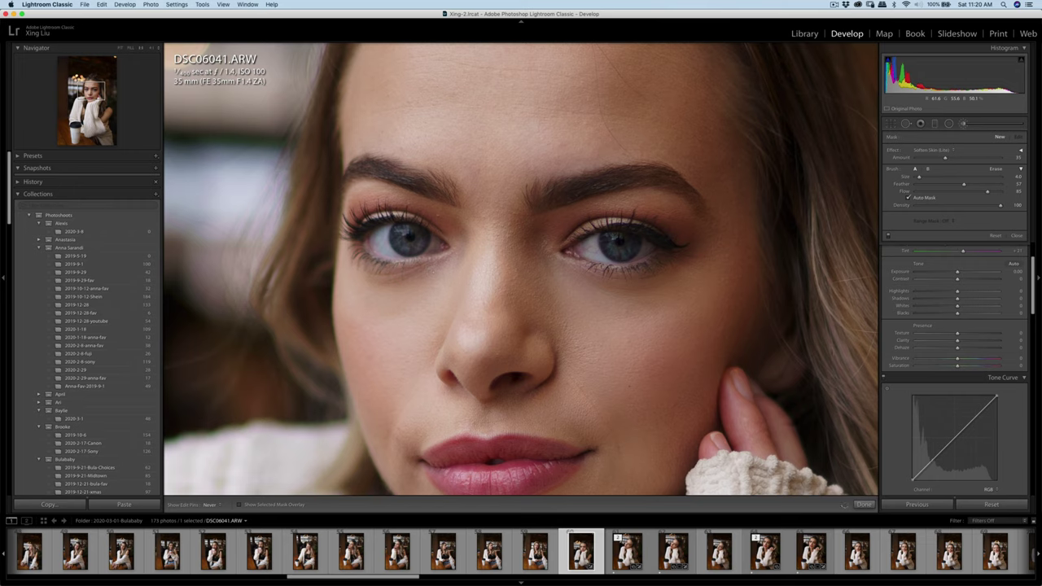
Heal the crease running from the right cheek toward the inner eye corner using skin from below, and check the whole photo
key(q)
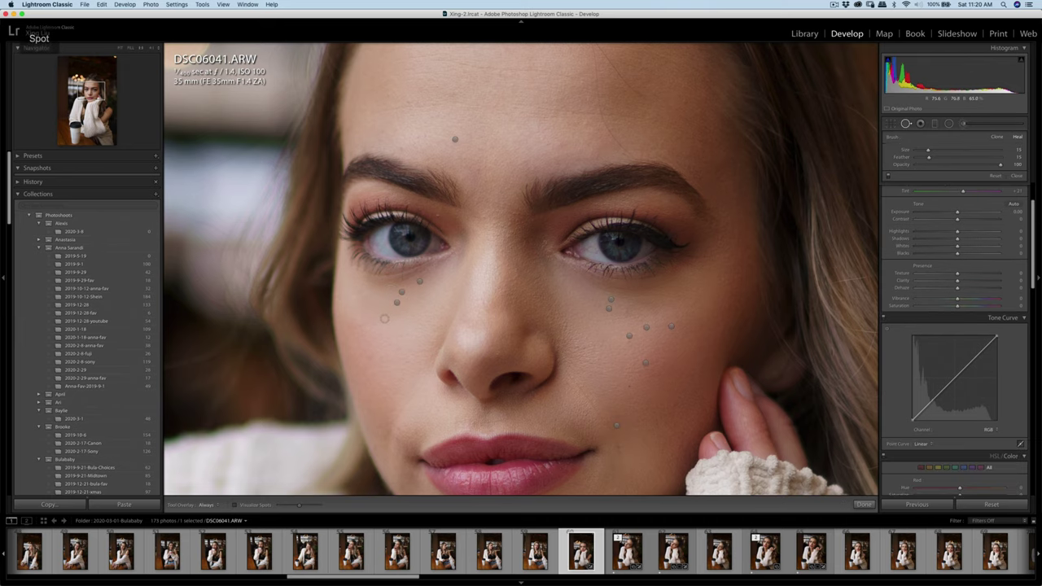
mouse_move(384, 316)
mouse_down()
mouse_move(444, 270)
mouse_move(379, 313)
mouse_up()
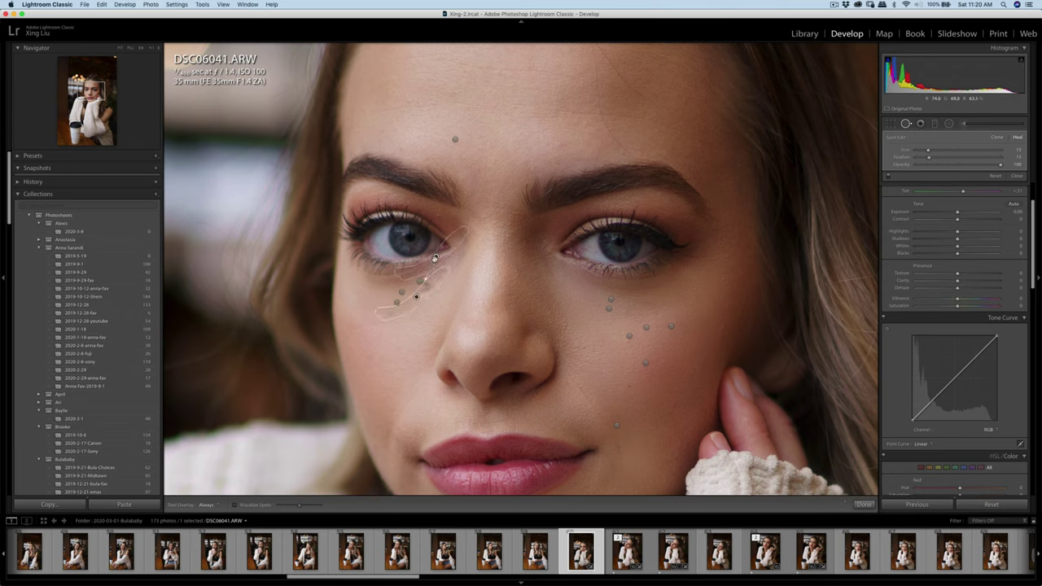
mouse_move(434, 260)
mouse_down()
mouse_move(437, 295)
mouse_move(415, 320)
mouse_up()
key(k)
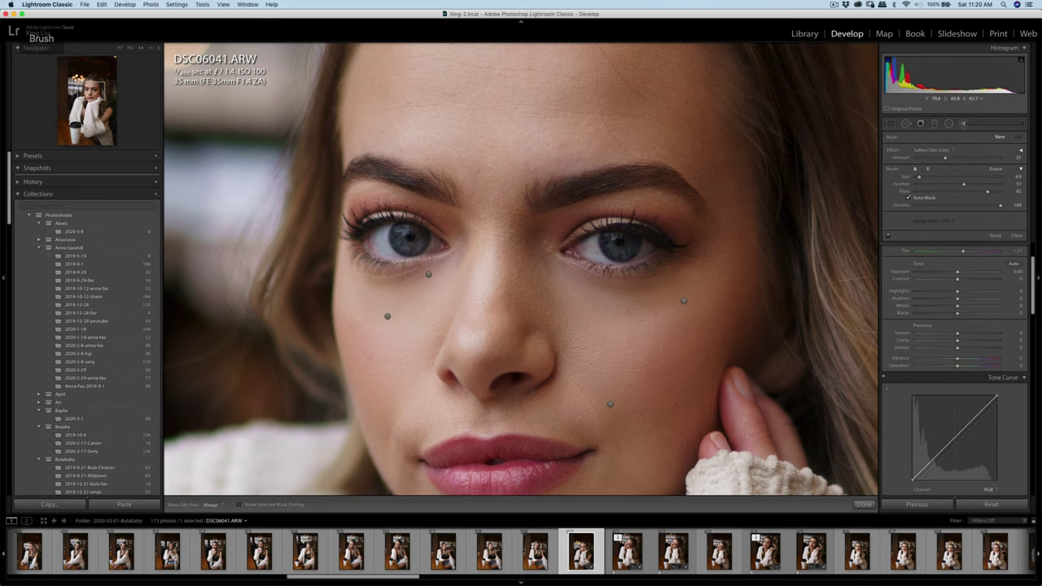
key(h)
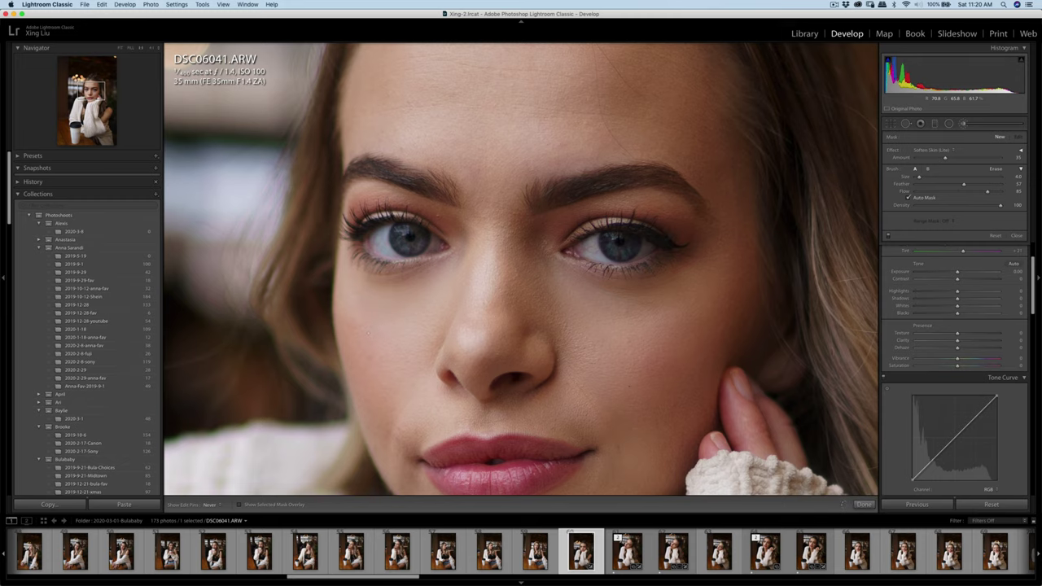
key(q)
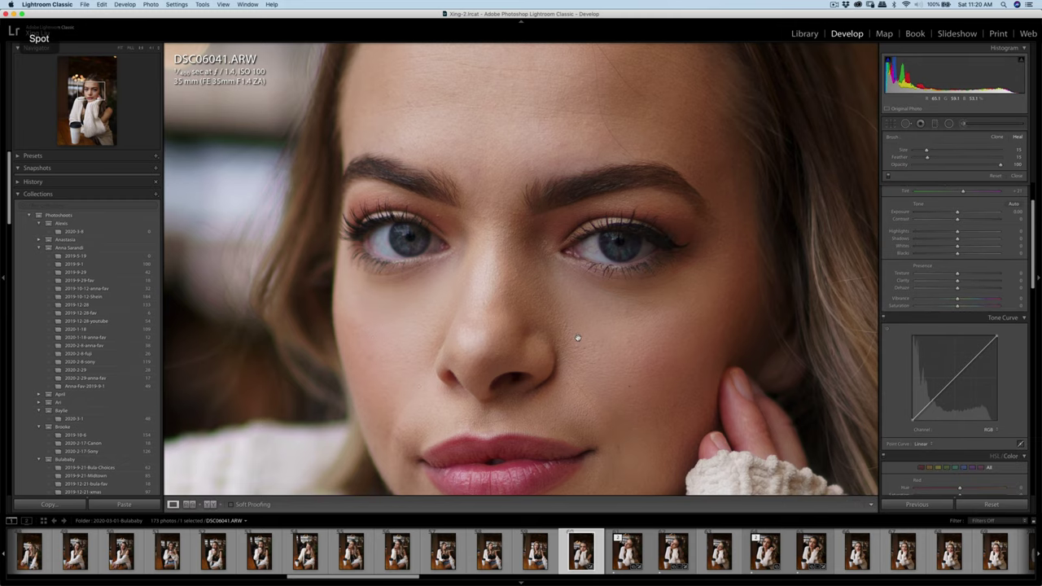
key(q)
click(576, 337)
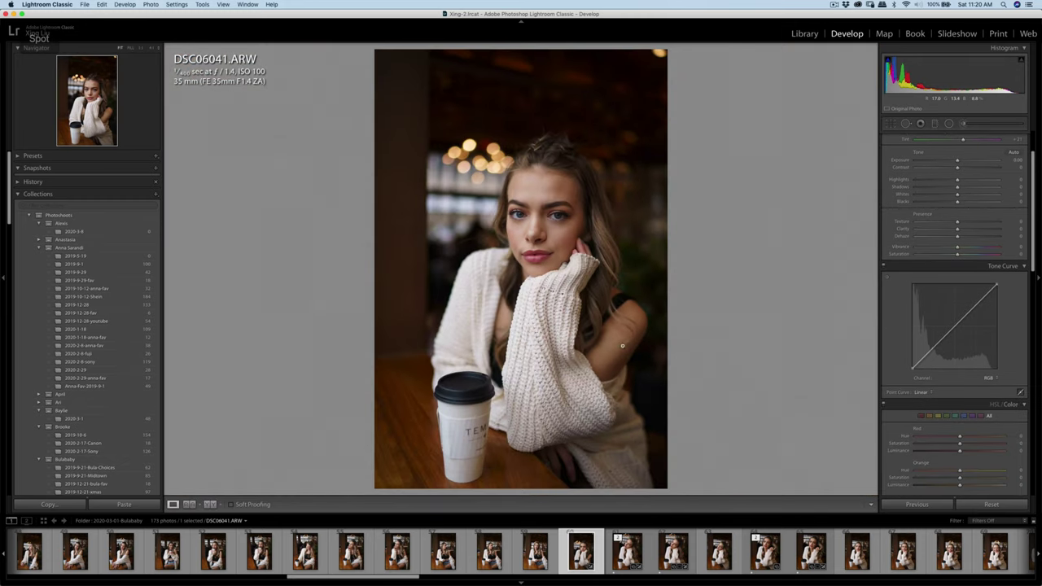
Heal the blemish above the woman's right-hand eyebrow and the small marks on her upper forehead, and check the whole photo
click(543, 190)
key(q)
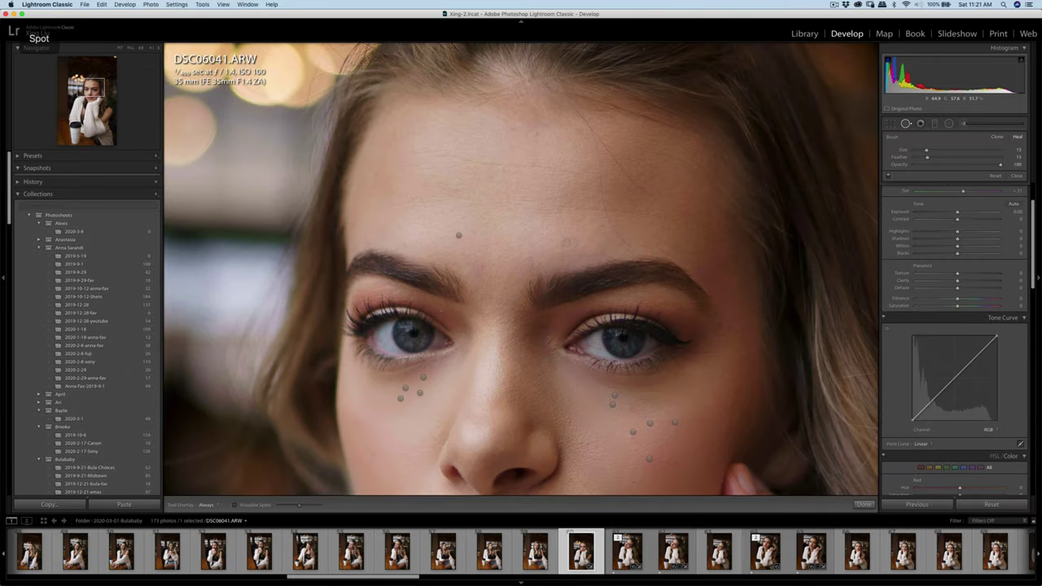
click(561, 239)
key(q)
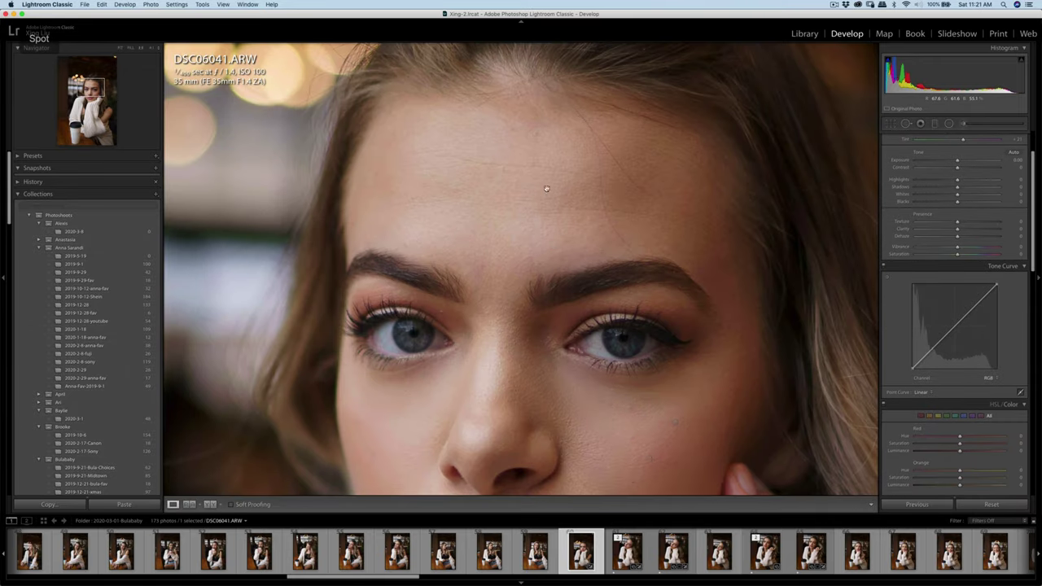
key(q)
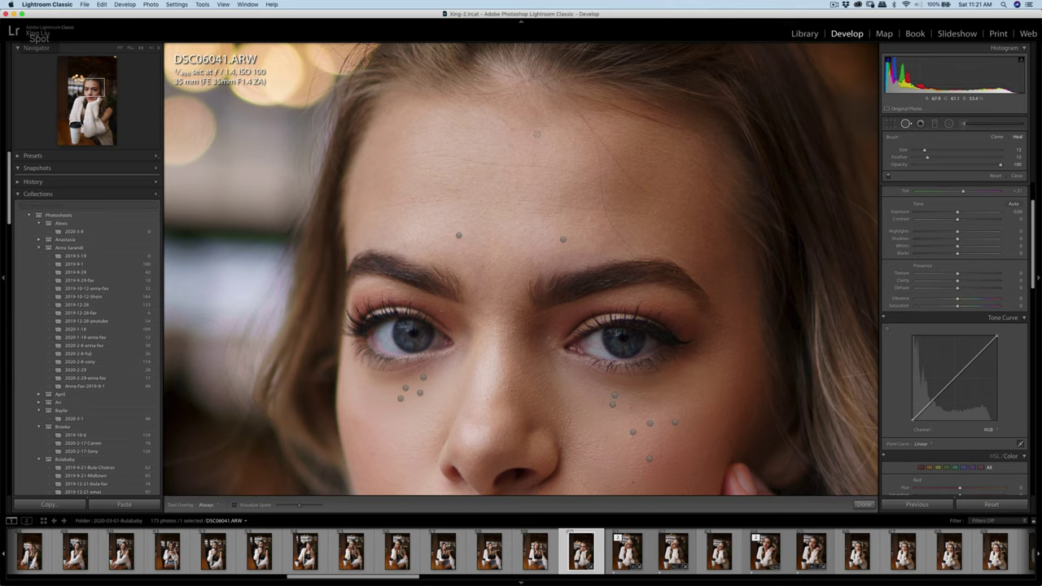
click(541, 136)
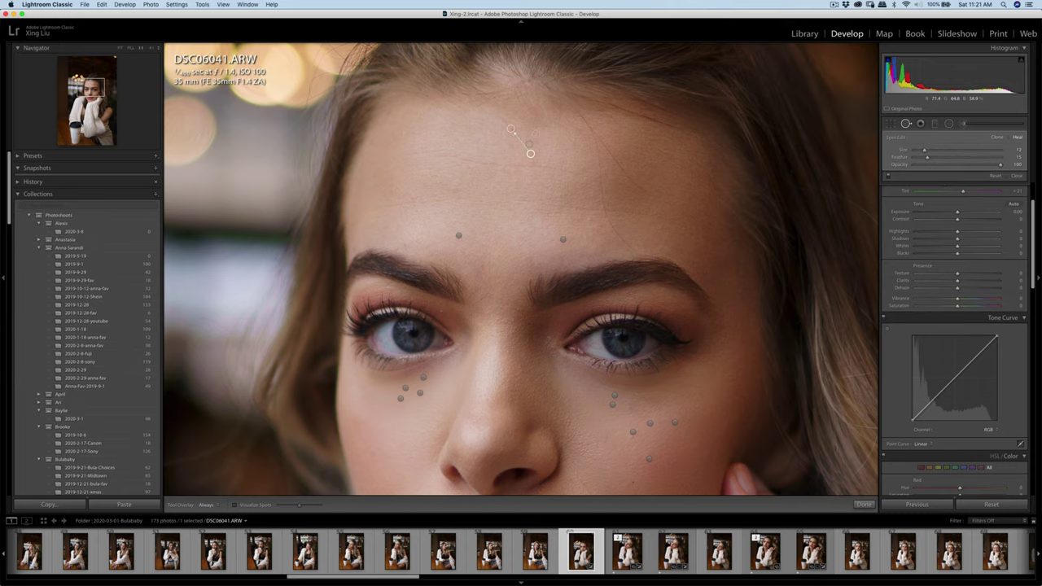
key(q)
click(509, 158)
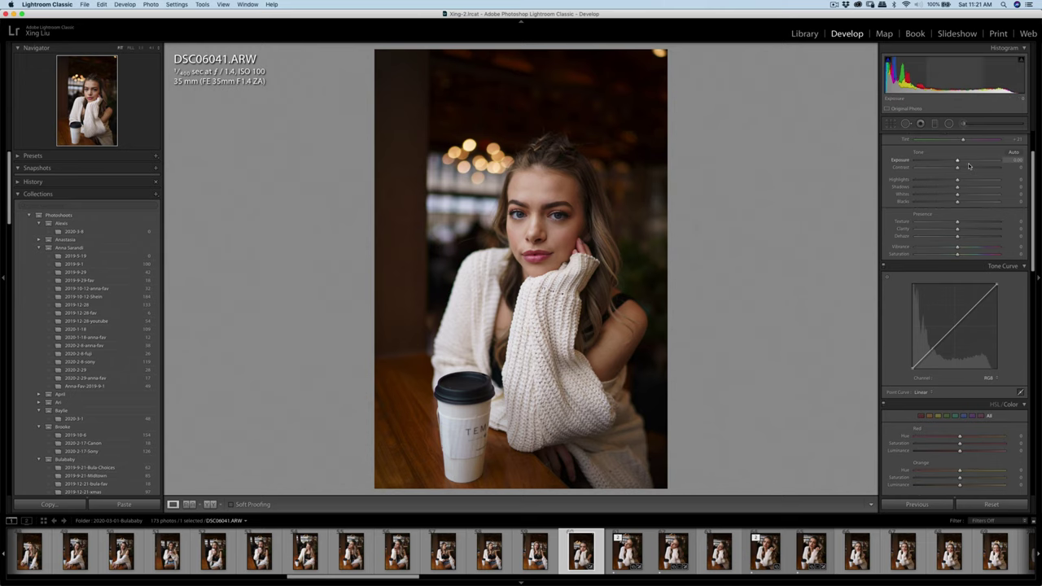
Rotate the photo slightly to straighten it and constrain the crop to the 4 x 5 / 8 x 10 aspect ratio
click(891, 125)
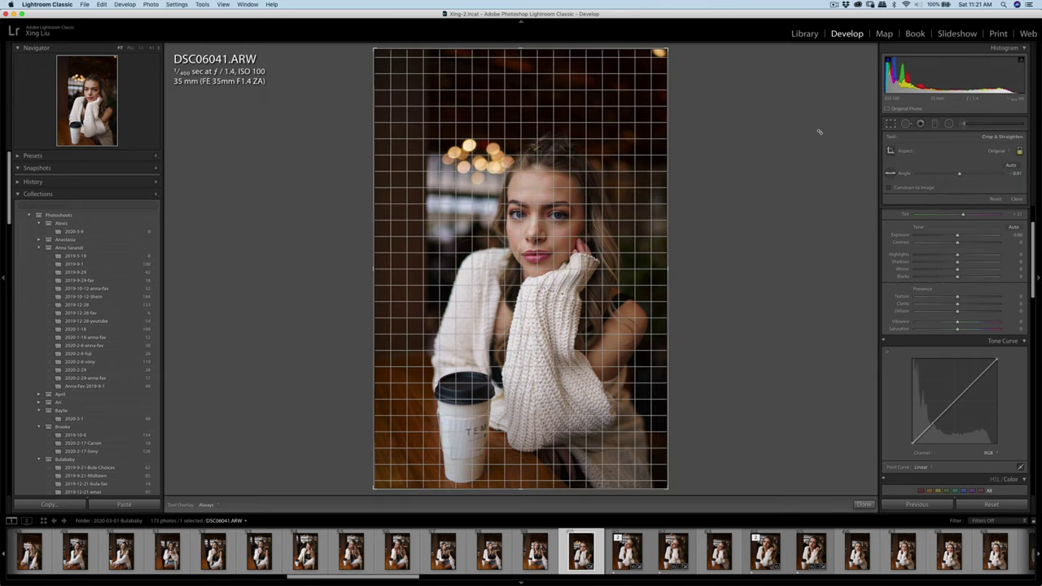
drag(817, 128, 816, 132)
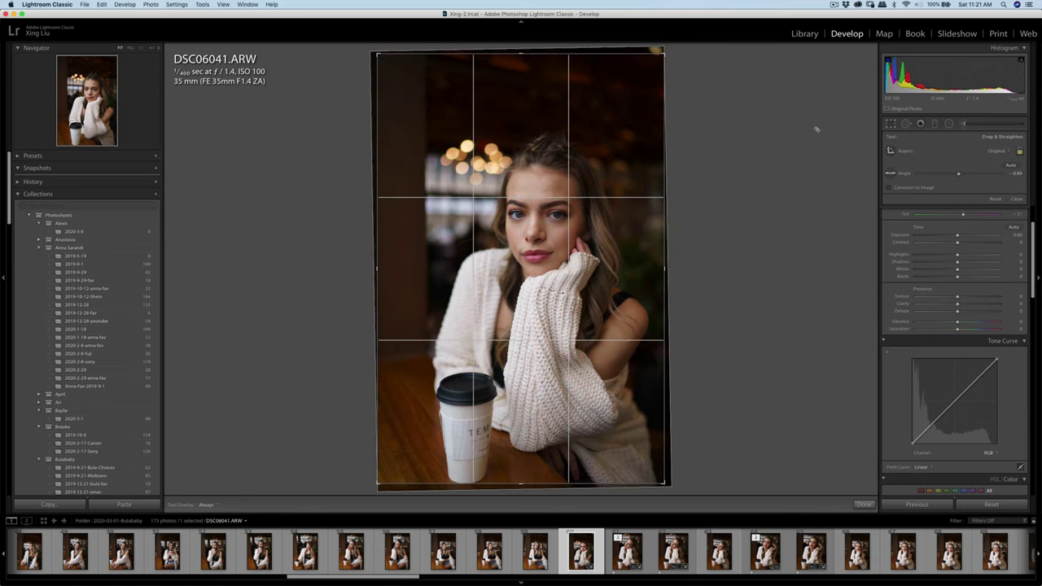
click(994, 152)
click(934, 171)
drag(606, 181, 606, 168)
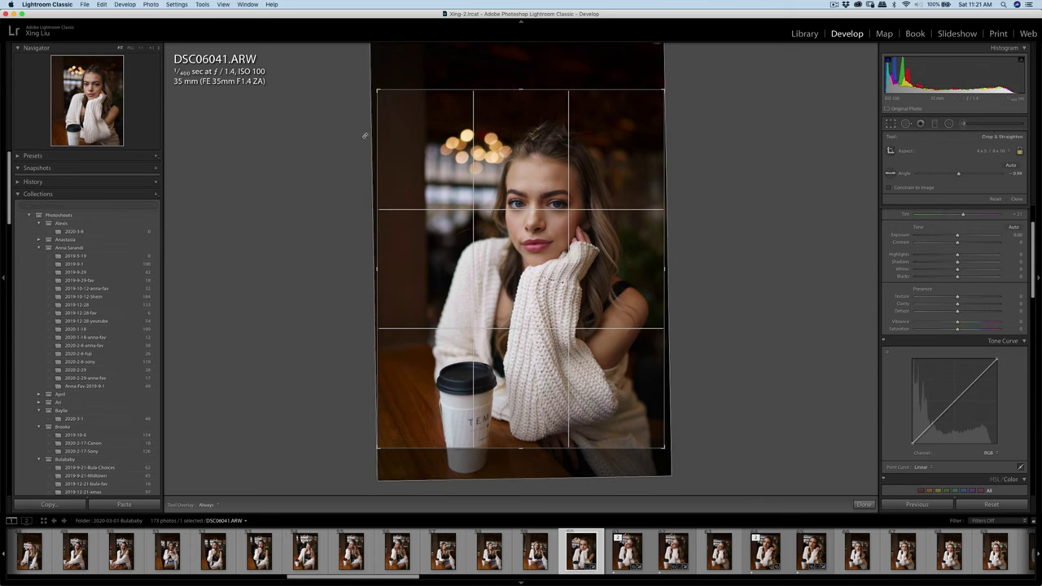
Fine-tune the photo's vertical framing inside the crop, rotate it slightly further, and apply the crop
drag(492, 173, 491, 167)
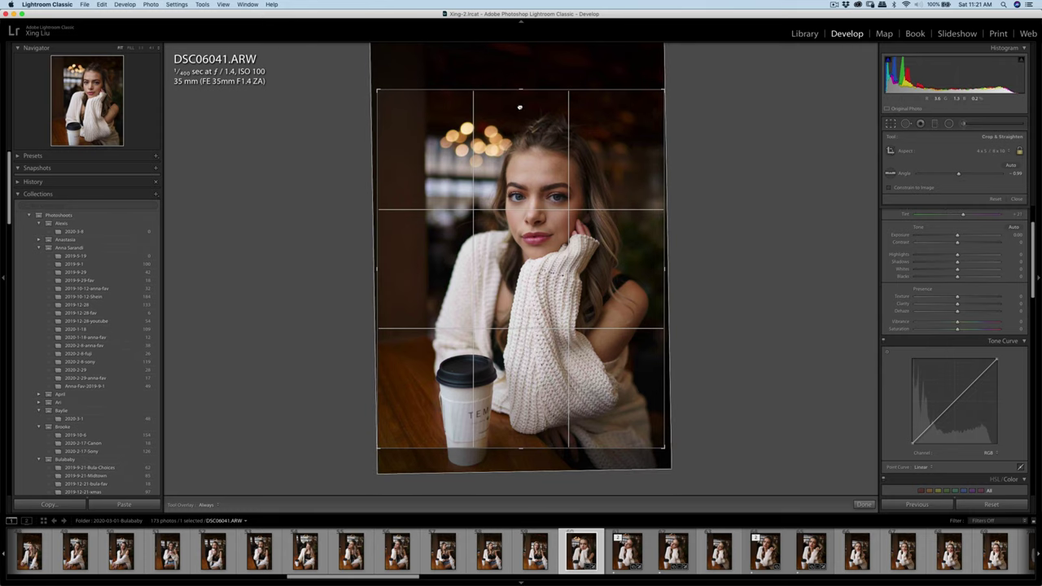
drag(521, 106, 519, 109)
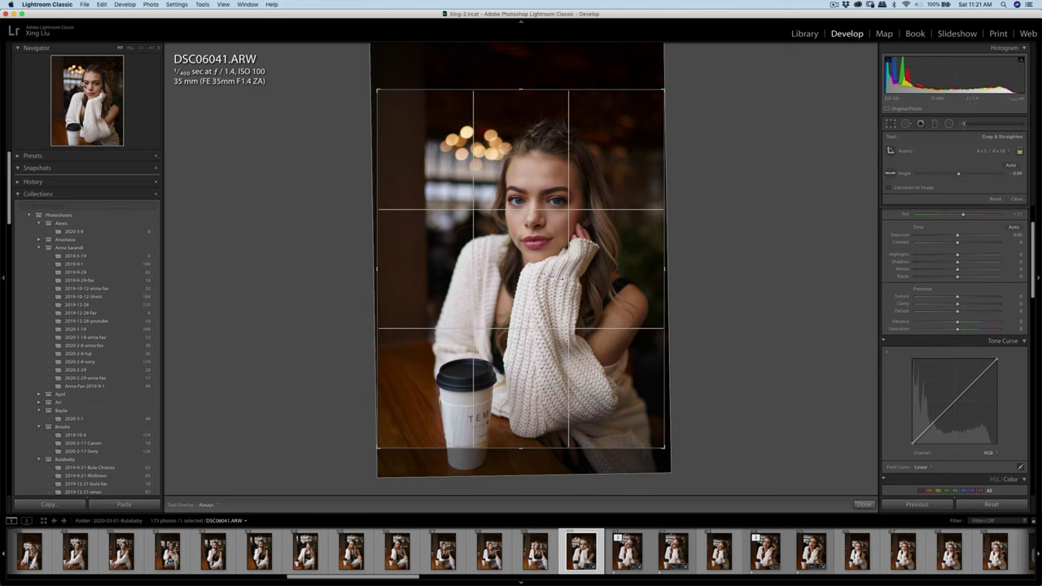
drag(515, 158, 517, 157)
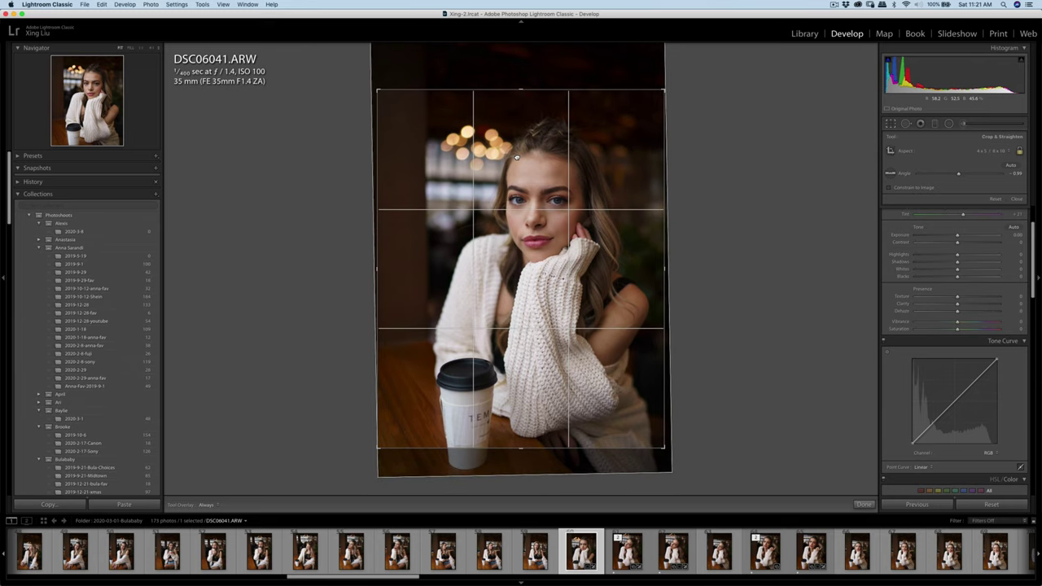
drag(676, 97, 677, 102)
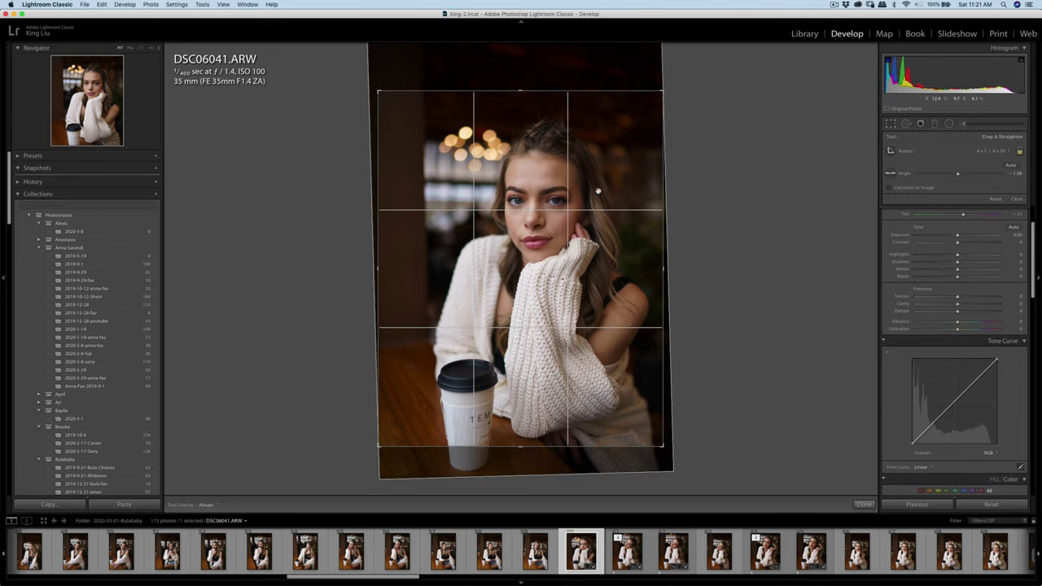
key(Return)
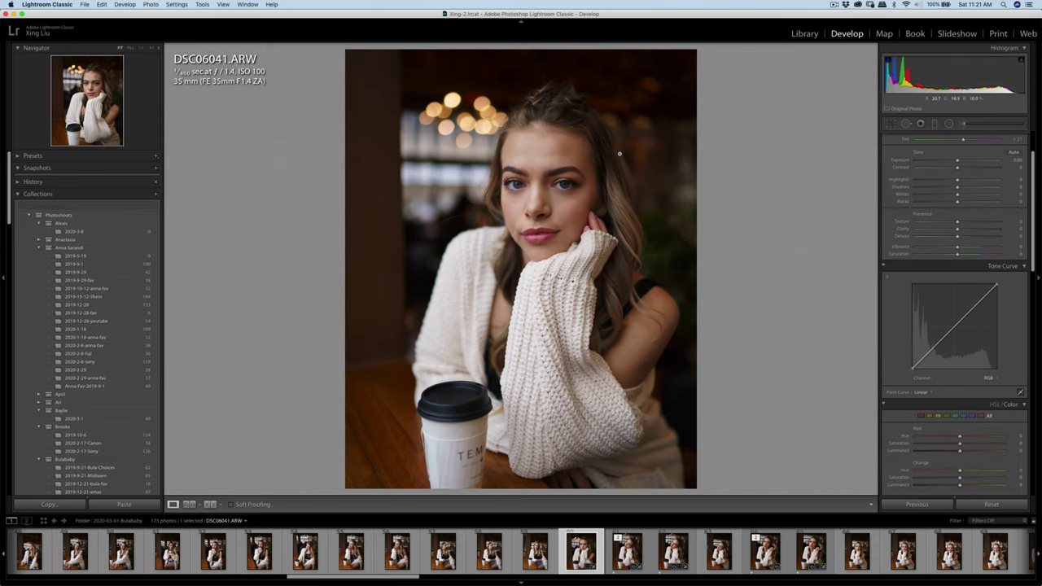
Brush a Shadows lift onto the woman's face, and slightly raise the photo's overall contrast and reduce its highlights
click(963, 123)
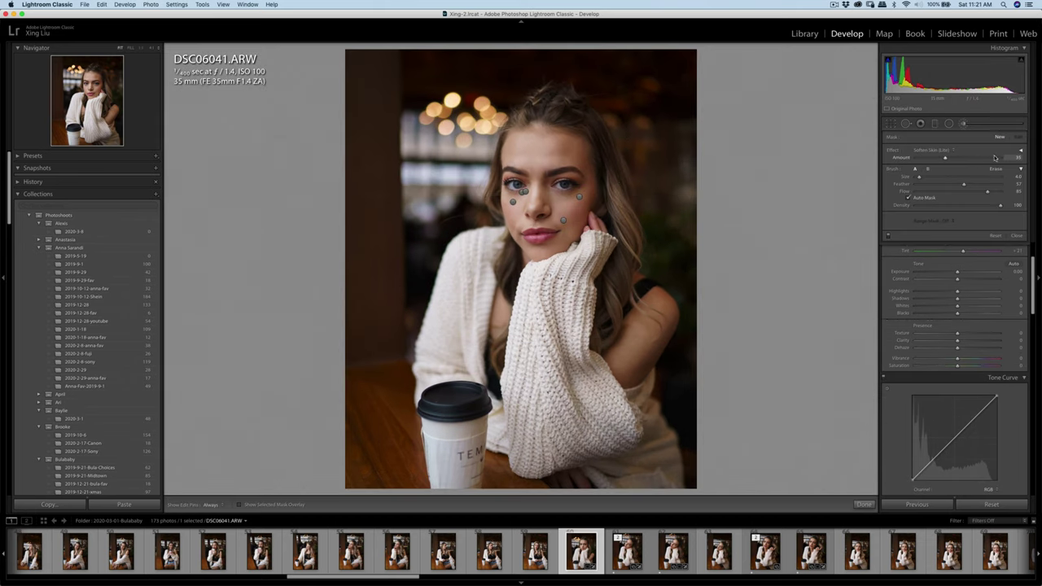
click(948, 151)
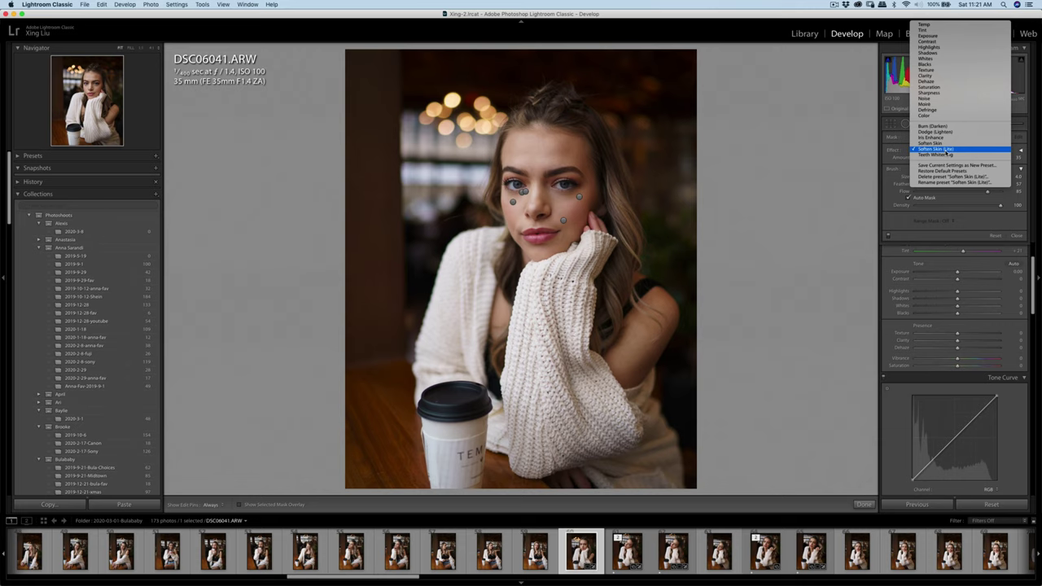
click(943, 61)
scroll(541, 245, up, 5)
key(h)
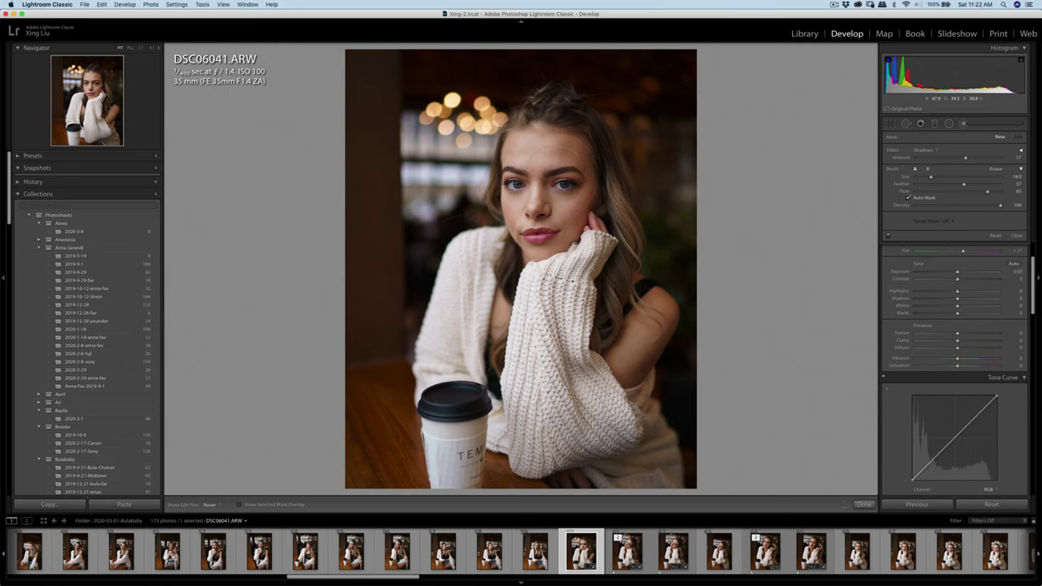
key(h)
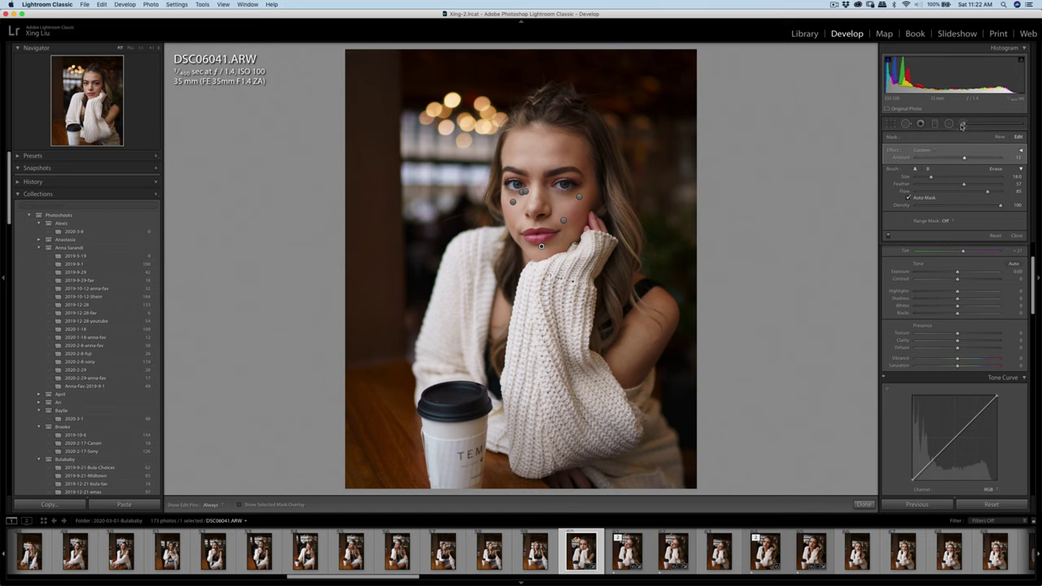
click(962, 125)
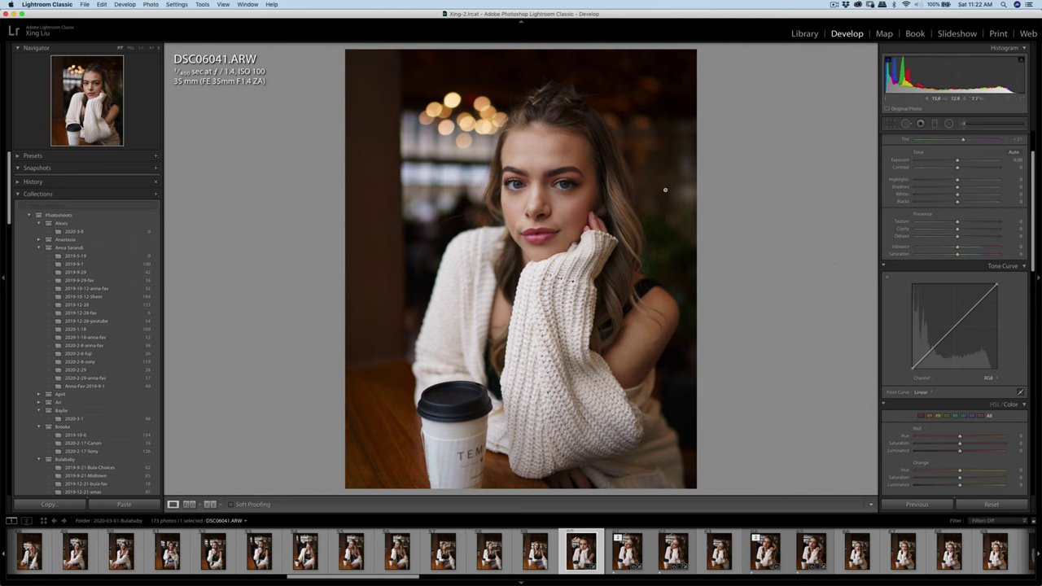
drag(961, 168, 966, 170)
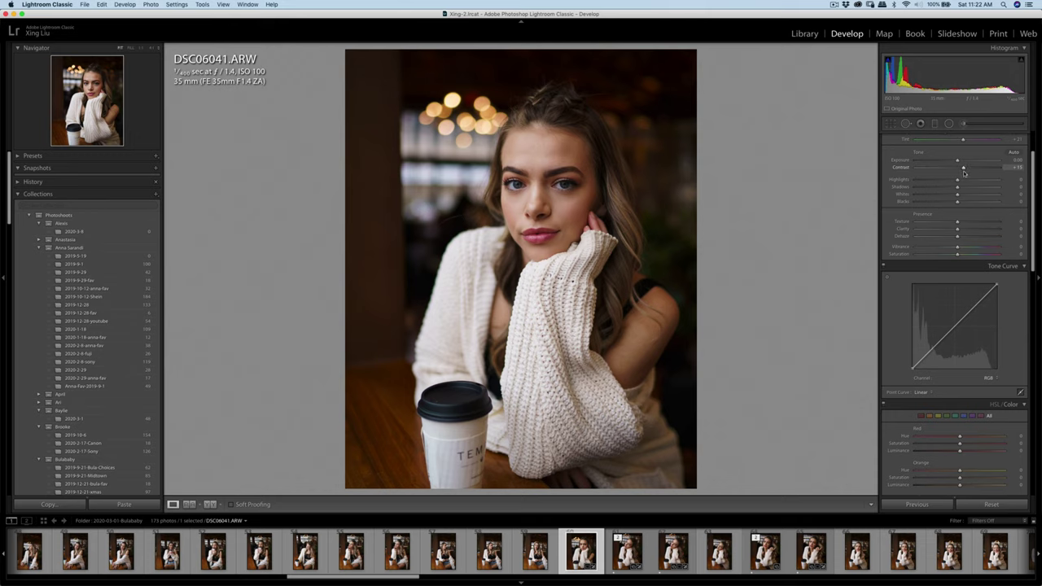
Open the photo in Imagenomic Portraiture 3, sample the forehead skin tone for the skin mask, and apply the smoothing
right_click(642, 167)
mouse_move(693, 244)
click(773, 261)
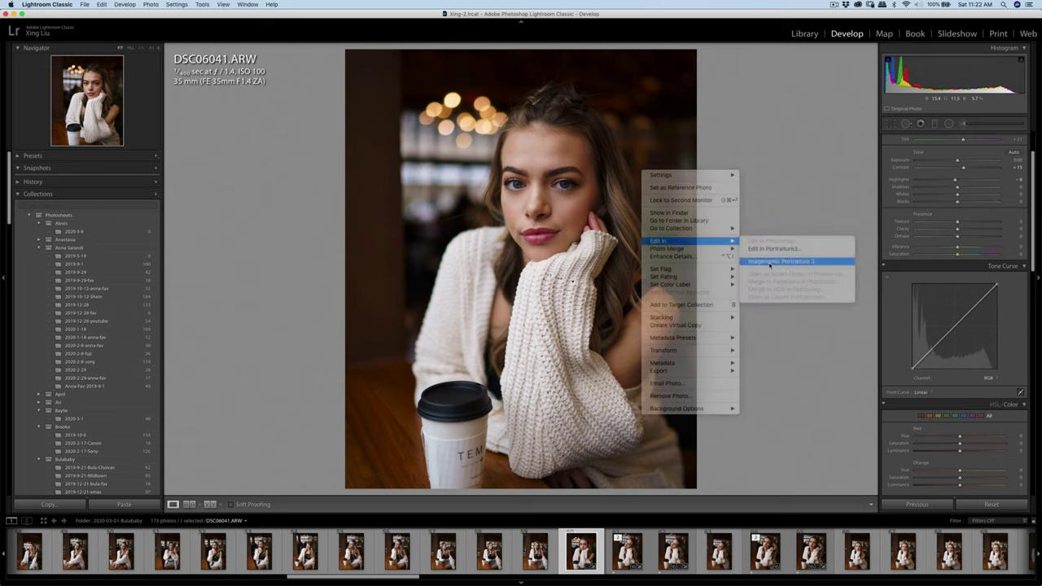
click(705, 271)
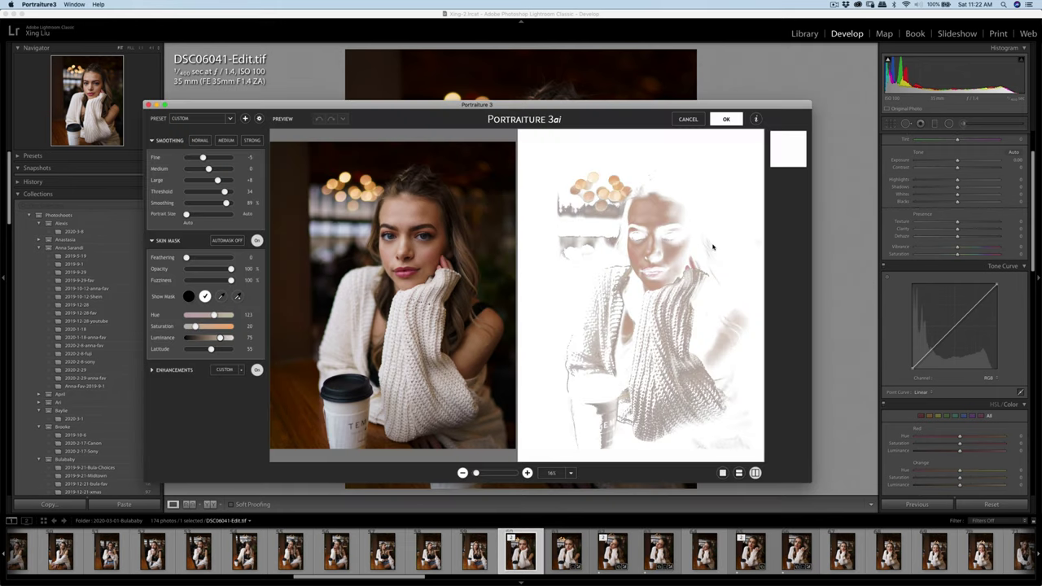
click(235, 296)
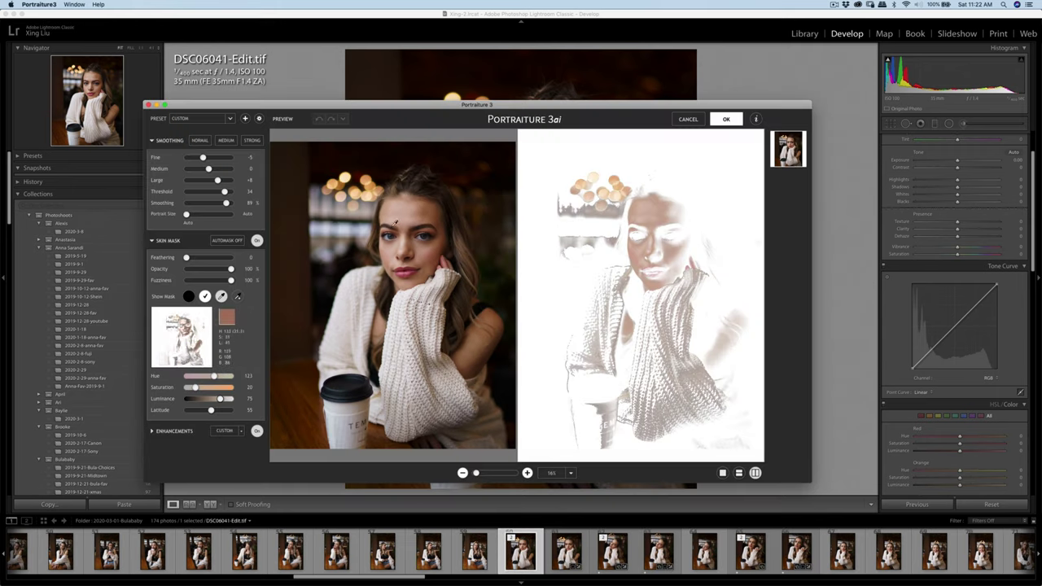
click(401, 214)
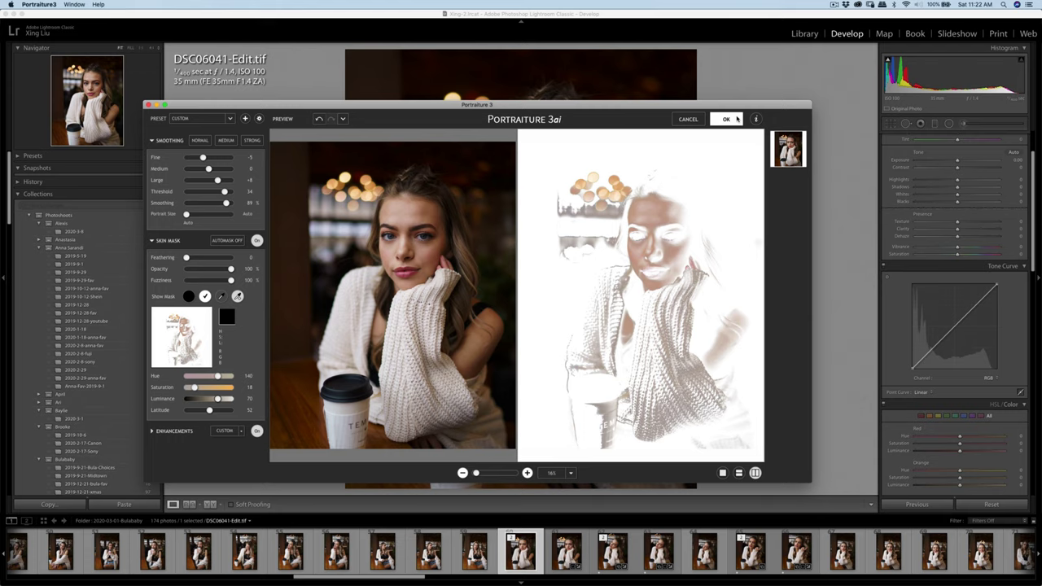
click(726, 119)
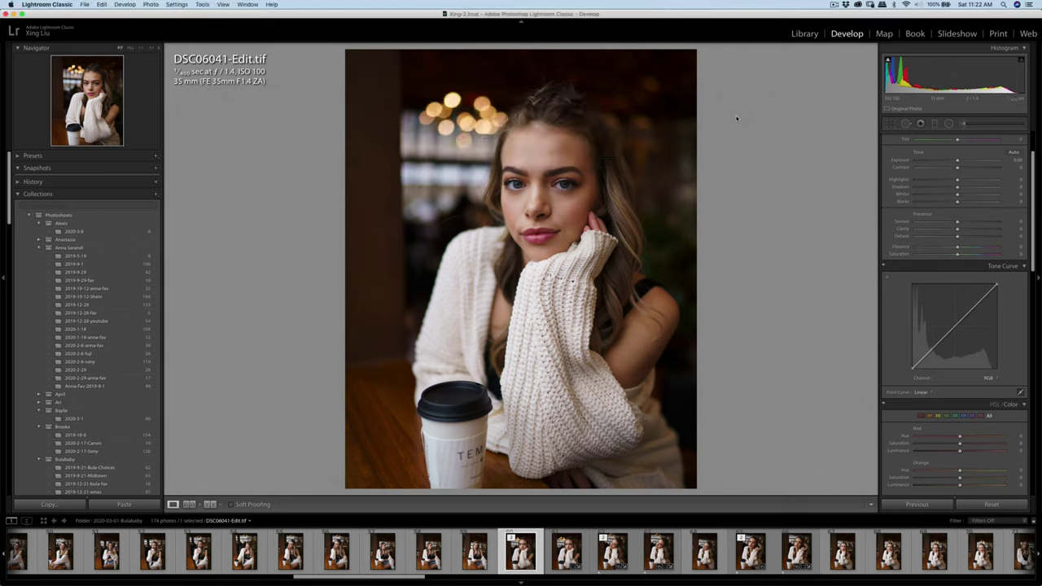
Export DSC06041-Edit.tif
key(super+shift+e)
click(672, 316)
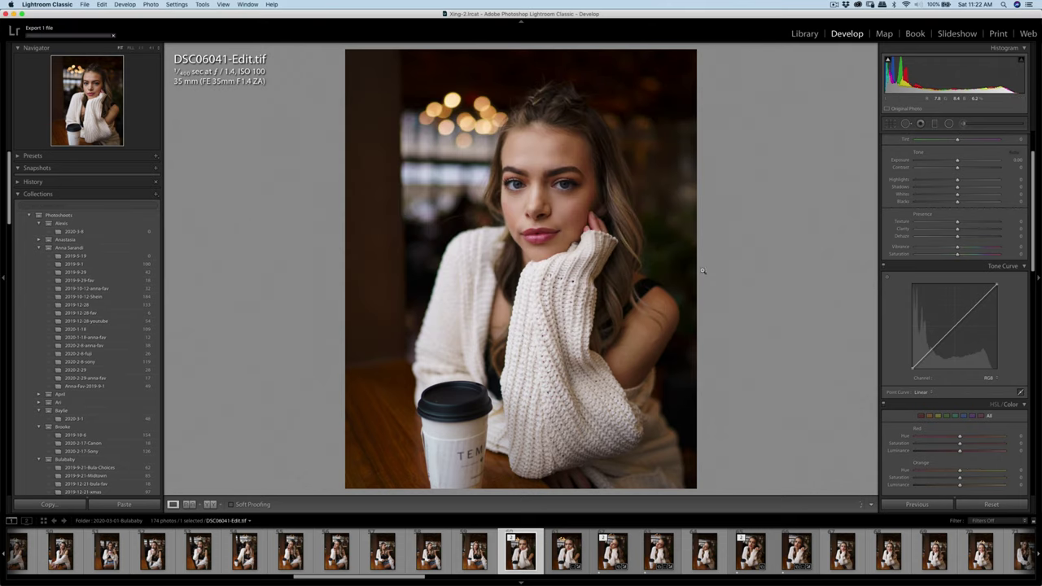